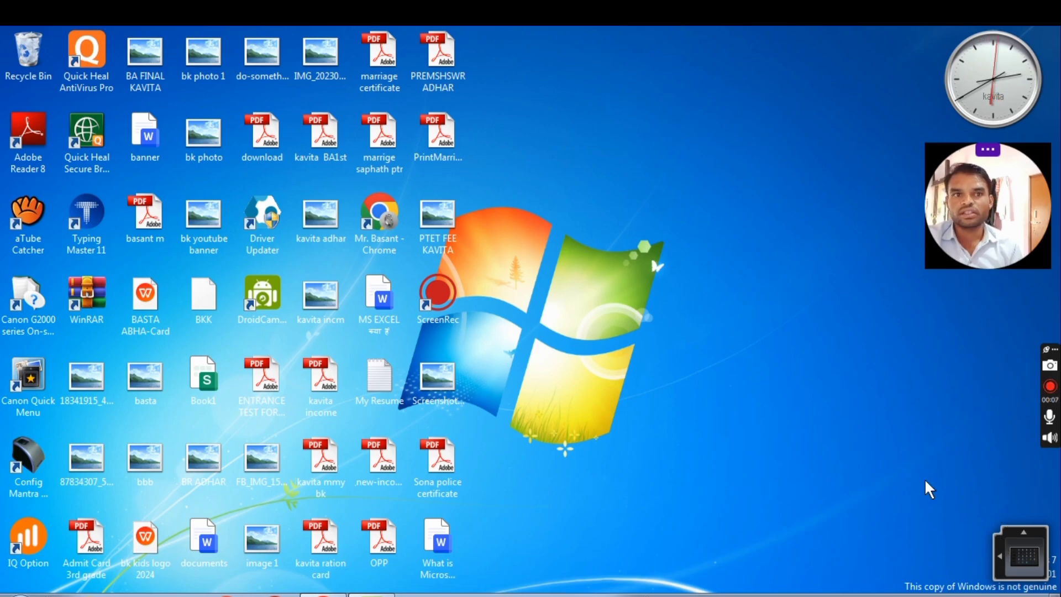
# In the "What is Microsoft word" document in WPS Office, move both ruler indents outward and insert a blank line above the text.
pyautogui.click(324, 596)
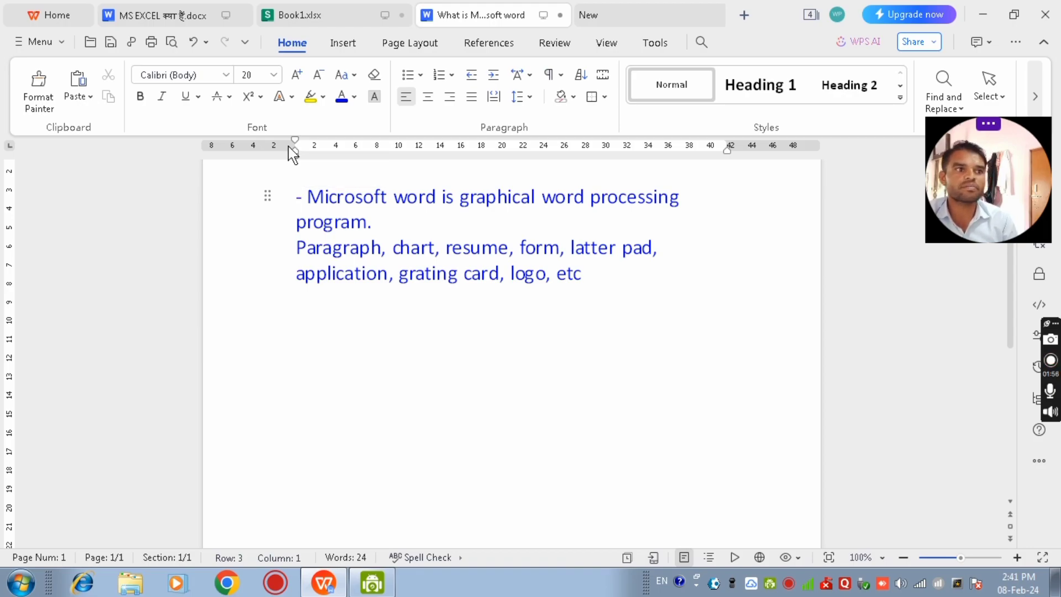
pyautogui.moveTo(294, 153); pyautogui.dragTo(264, 148)
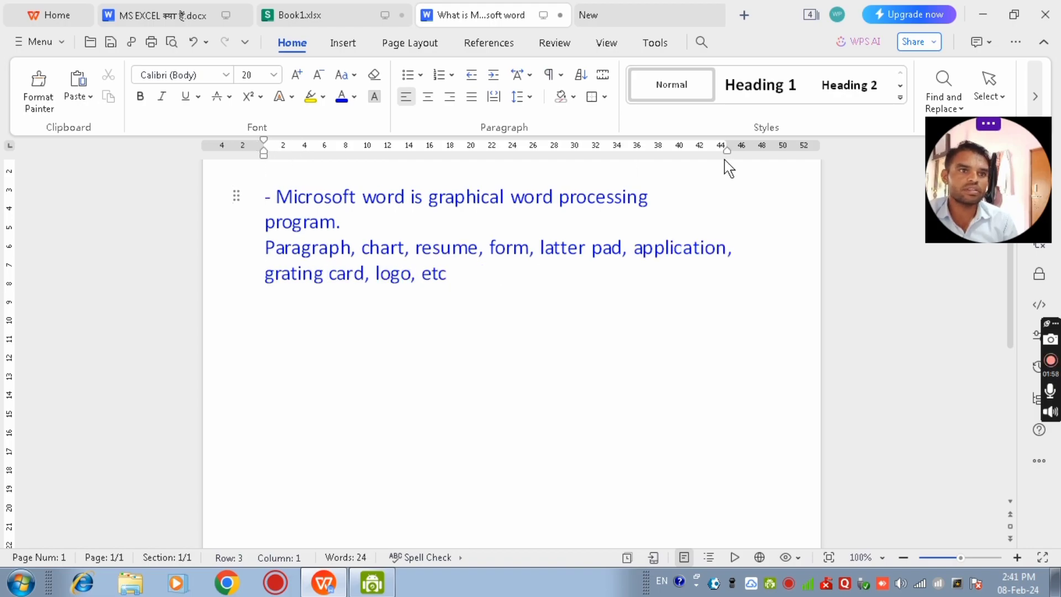
pyautogui.moveTo(727, 147); pyautogui.dragTo(764, 147)
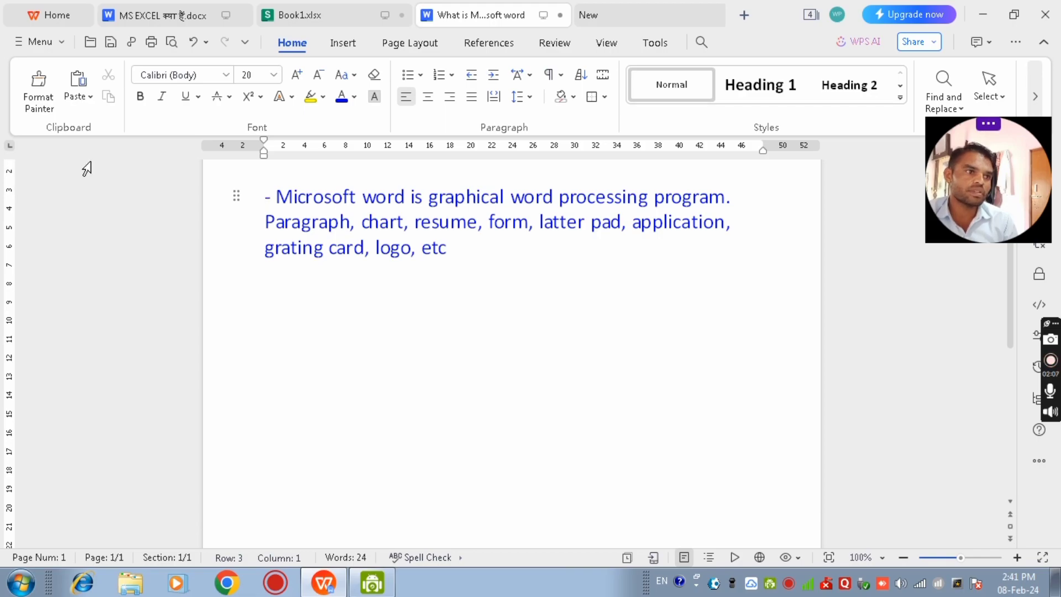
pyautogui.press('Return')
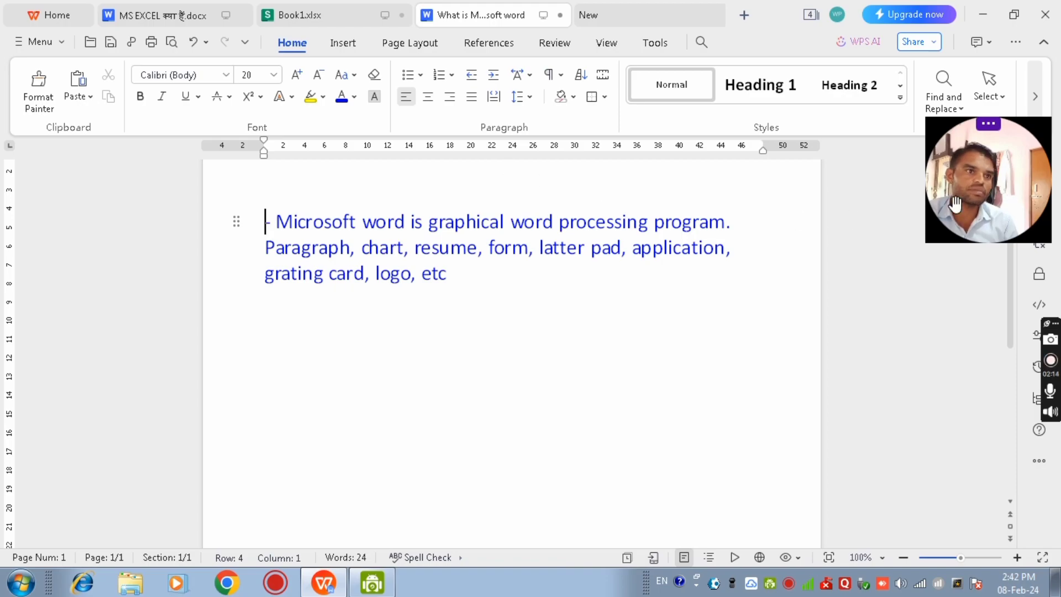
# Hide the document's ruler and show it again.
pyautogui.moveTo(991, 224); pyautogui.dragTo(943, 388)
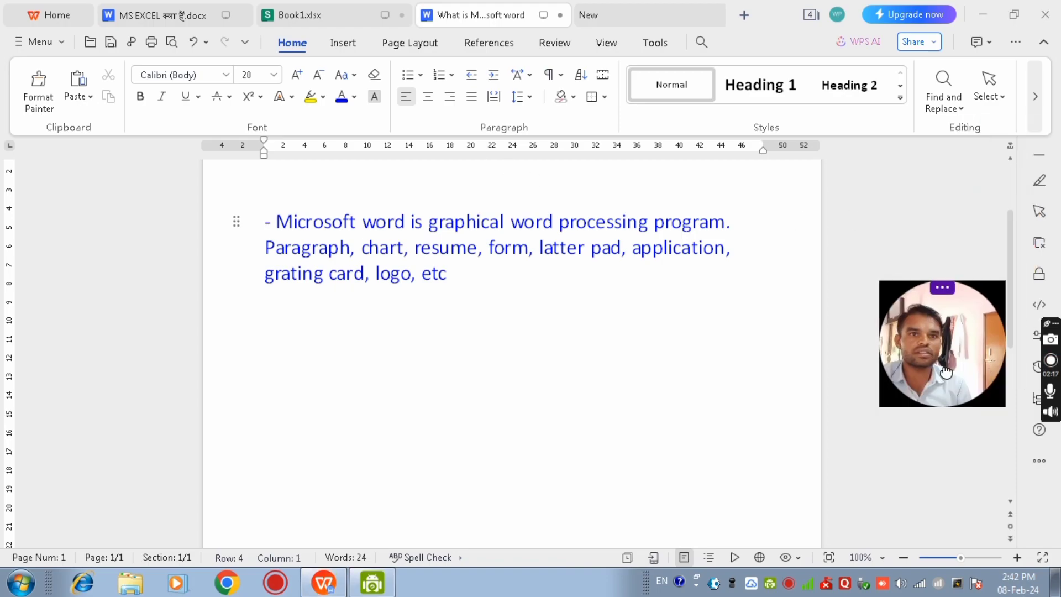
pyautogui.click(1010, 146)
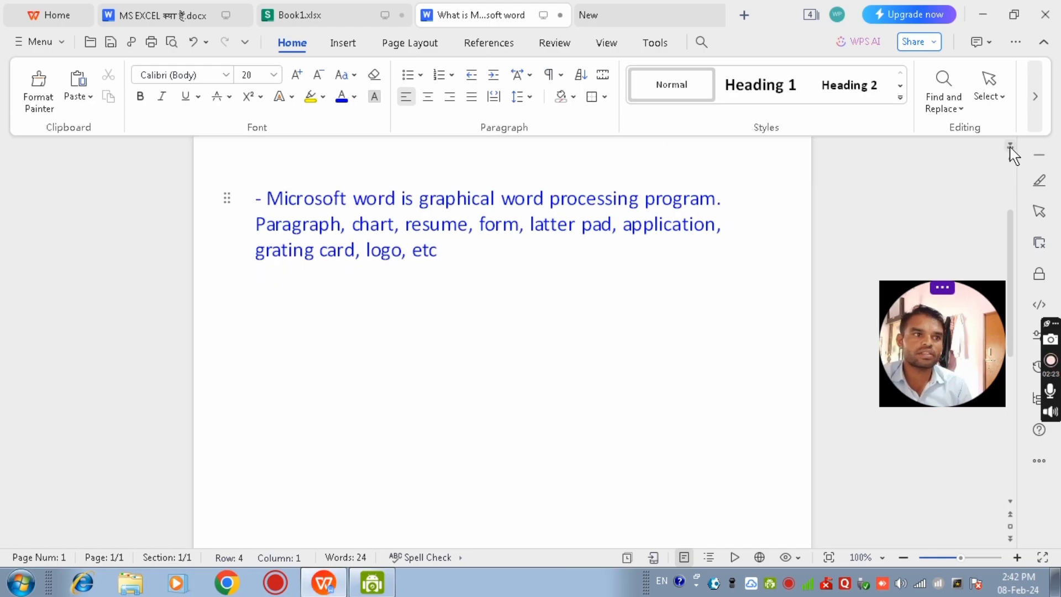
pyautogui.click(1011, 147)
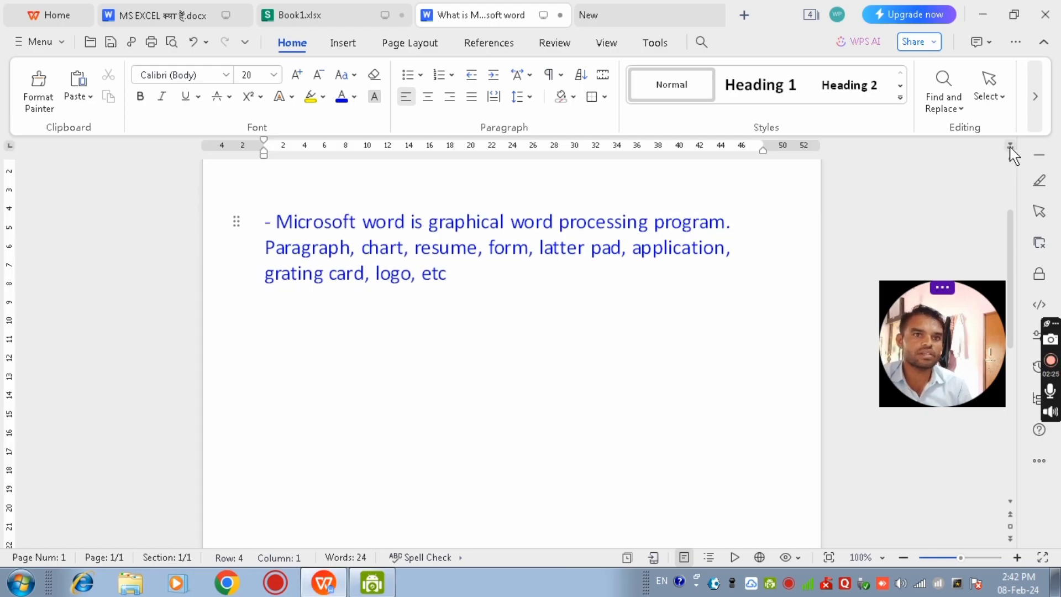
pyautogui.moveTo(917, 346); pyautogui.dragTo(919, 240)
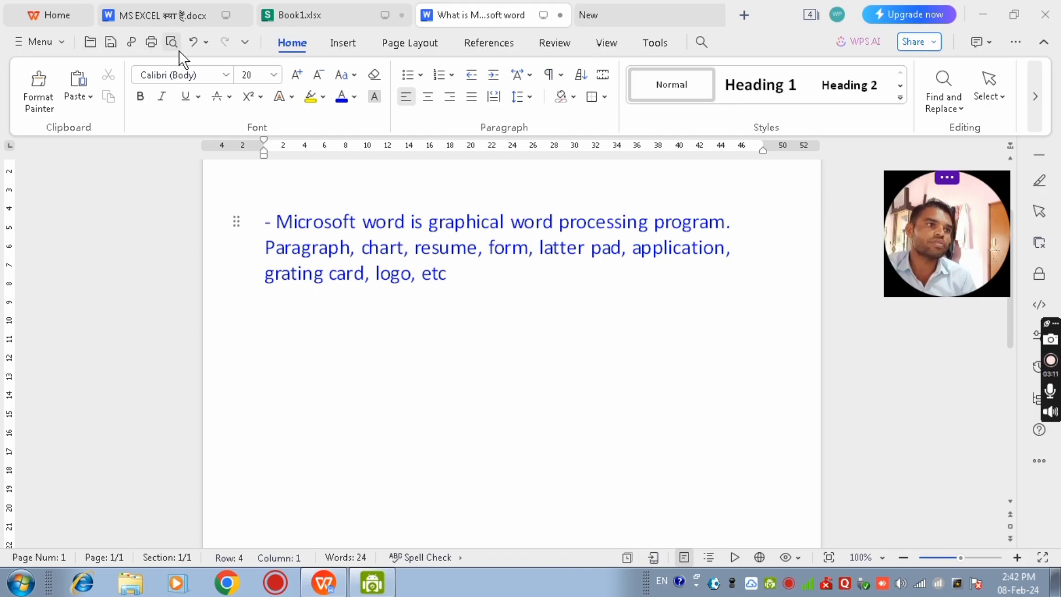
pyautogui.click(62, 42)
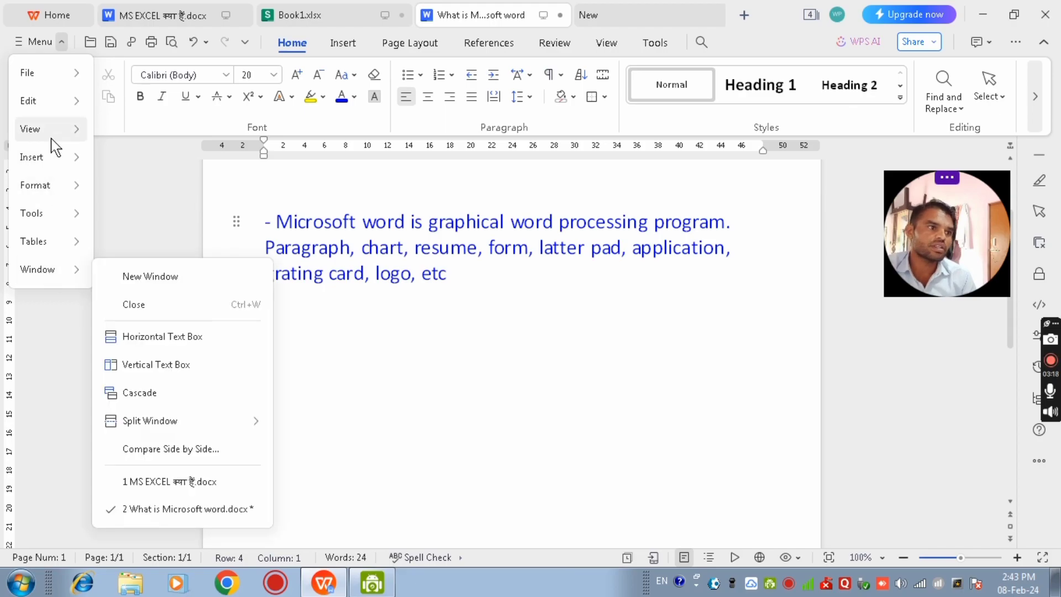
pyautogui.click(339, 336)
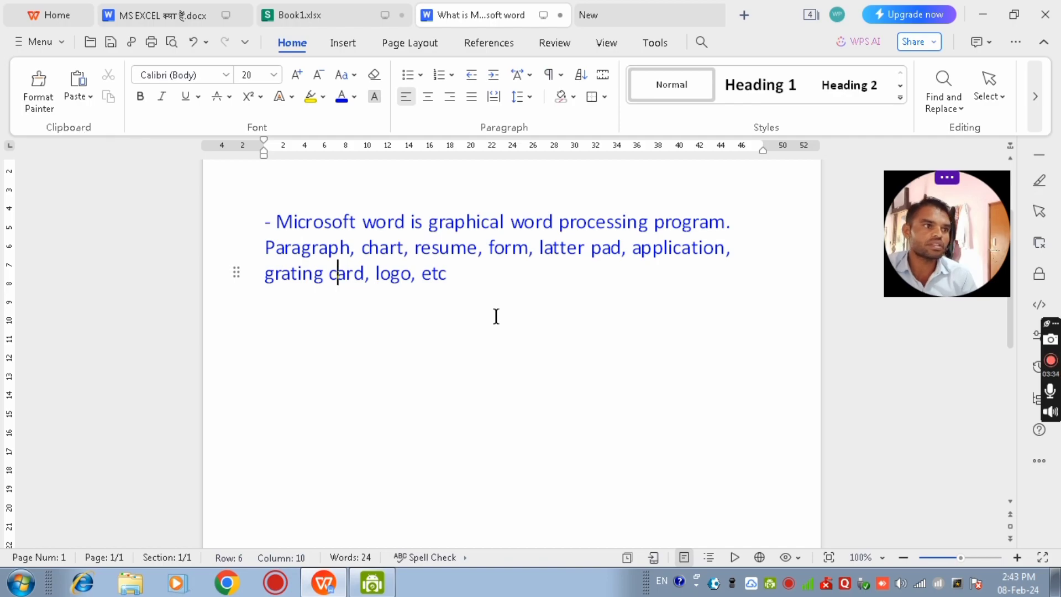
# Add a new line reading "name" after "grating card, logo, etc".
pyautogui.click(485, 289)
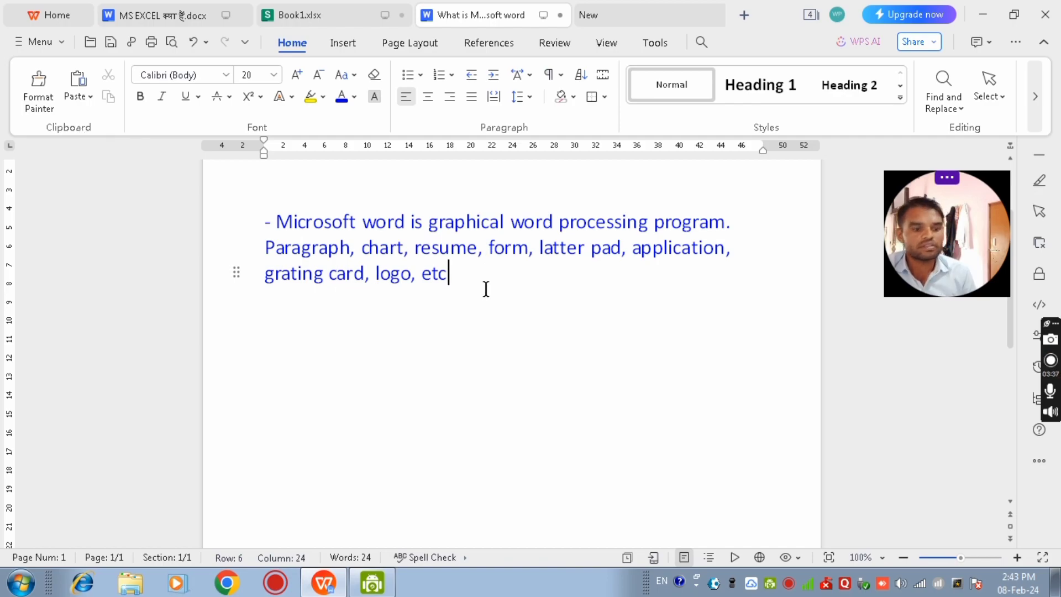
pyautogui.press('Return')
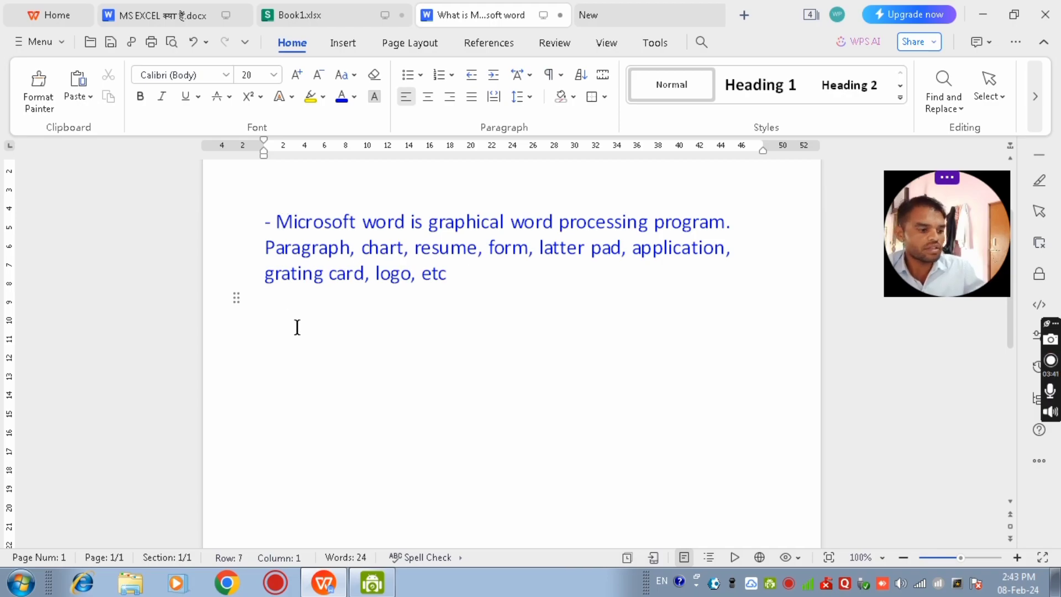
pyautogui.write('name')
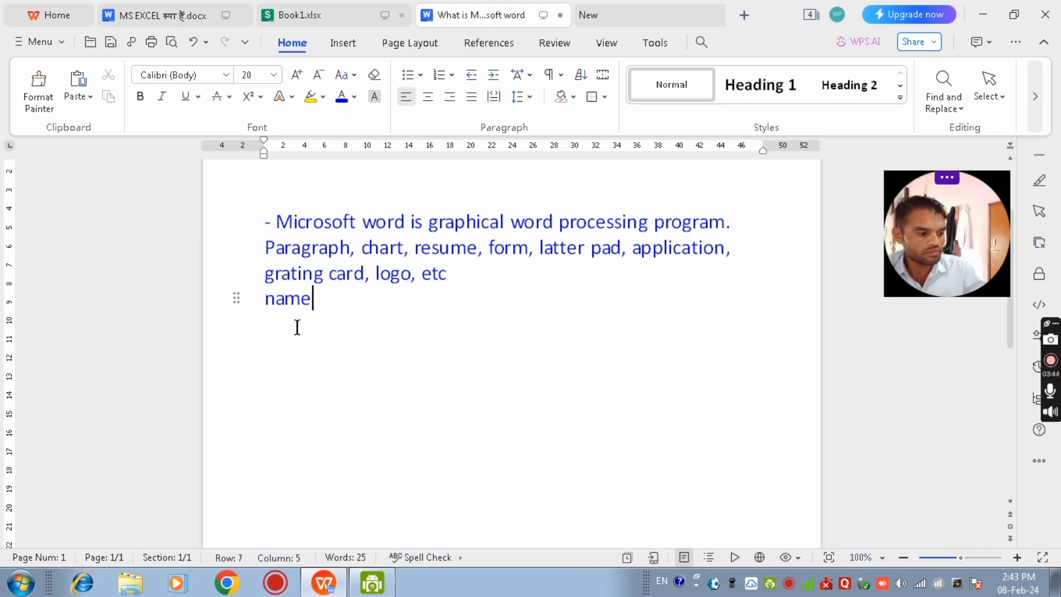
# Change the text colour of the word "name" on the last line to black.
pyautogui.moveTo(332, 304)
pyautogui.mouseDown()
pyautogui.moveTo(260, 298)
pyautogui.moveTo(313, 308)
pyautogui.mouseUp()
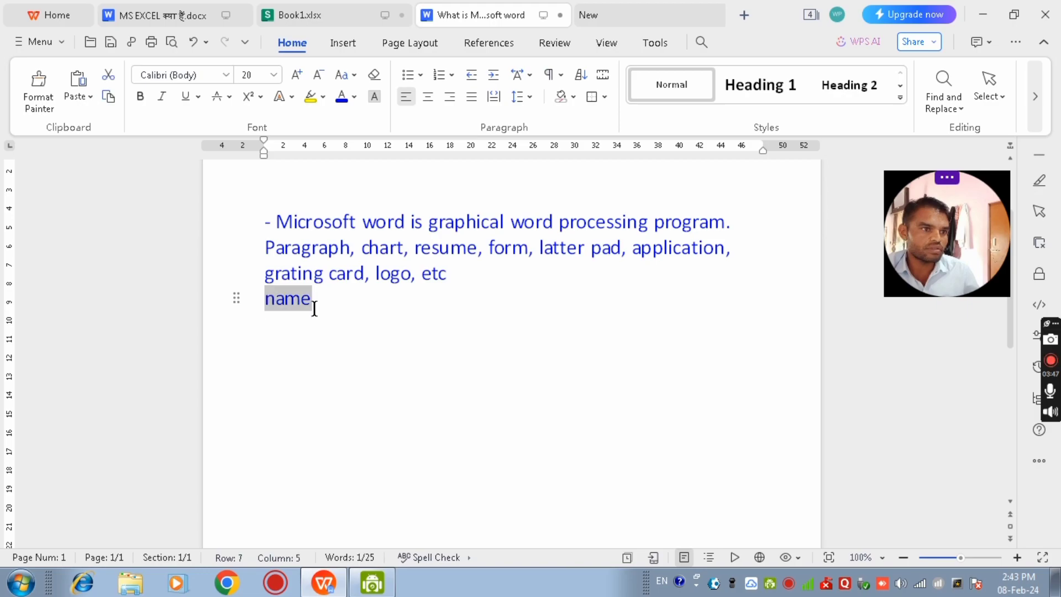
pyautogui.click(291, 97)
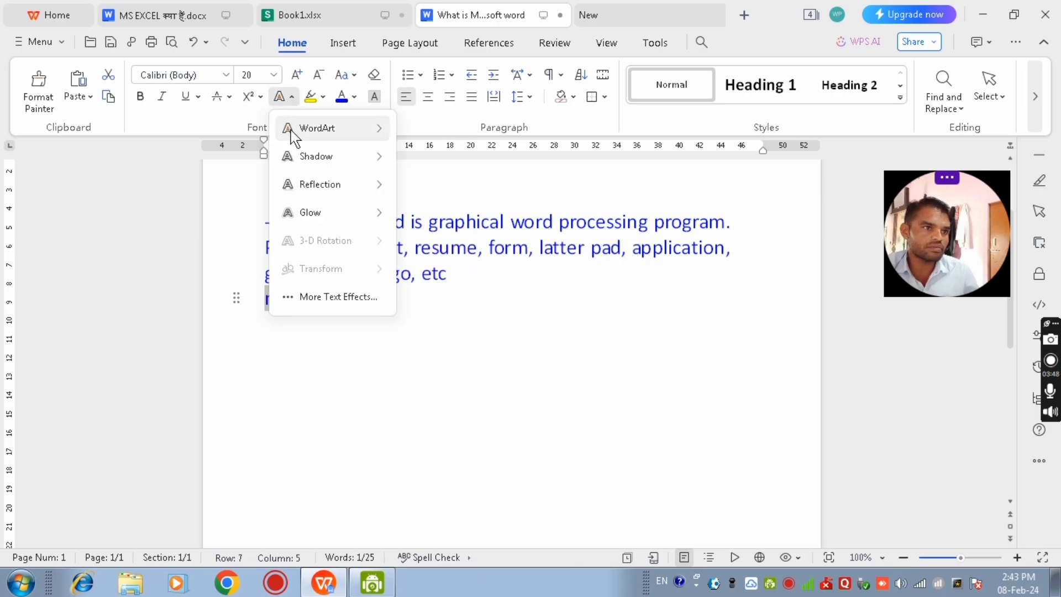
pyautogui.click(352, 100)
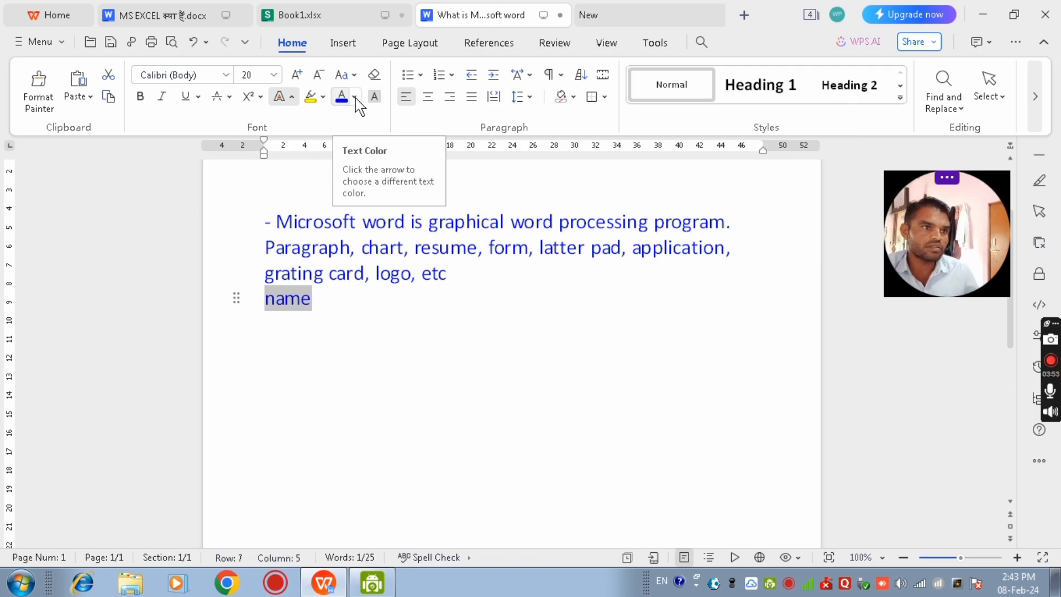
pyautogui.click(356, 97)
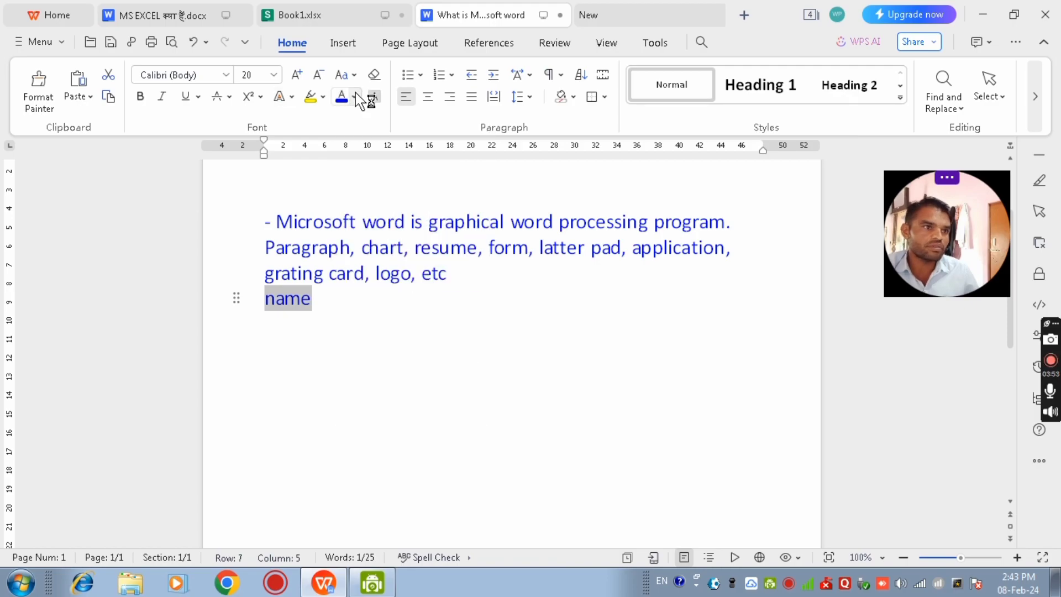
pyautogui.click(370, 320)
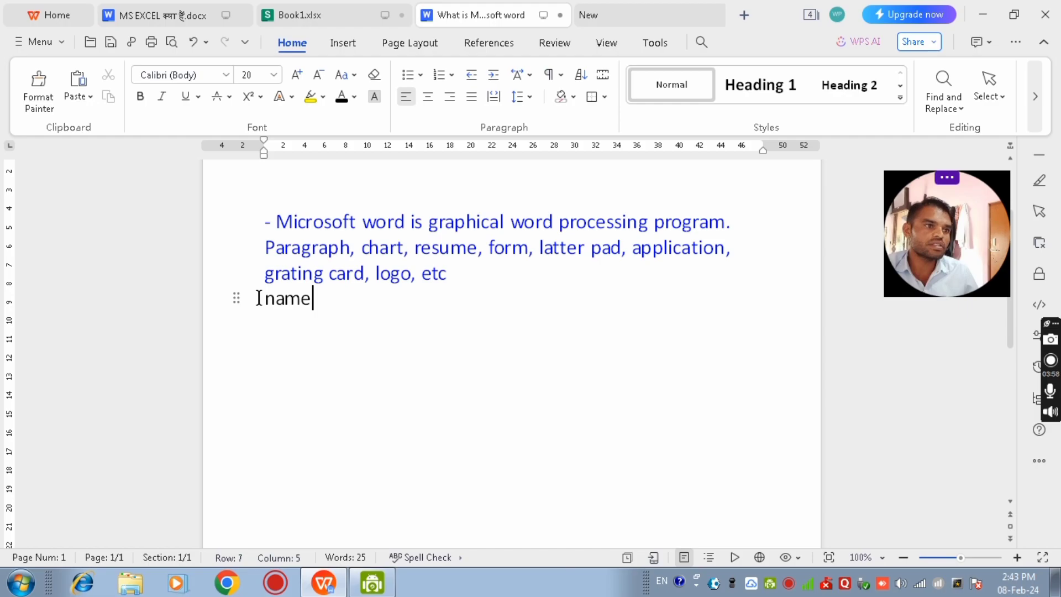
pyautogui.moveTo(265, 300); pyautogui.dragTo(325, 306)
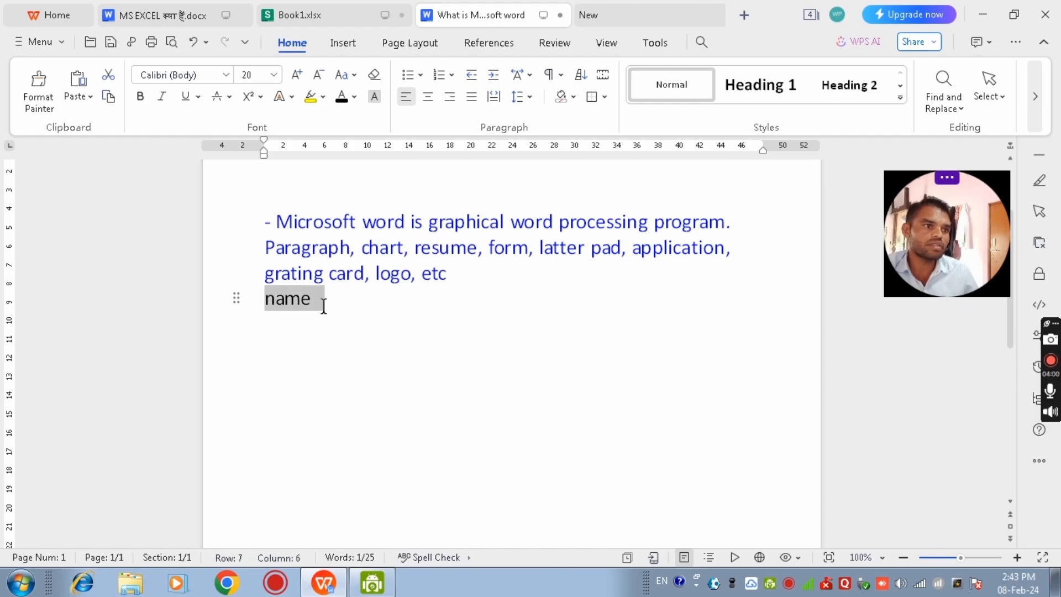
pyautogui.click(324, 305)
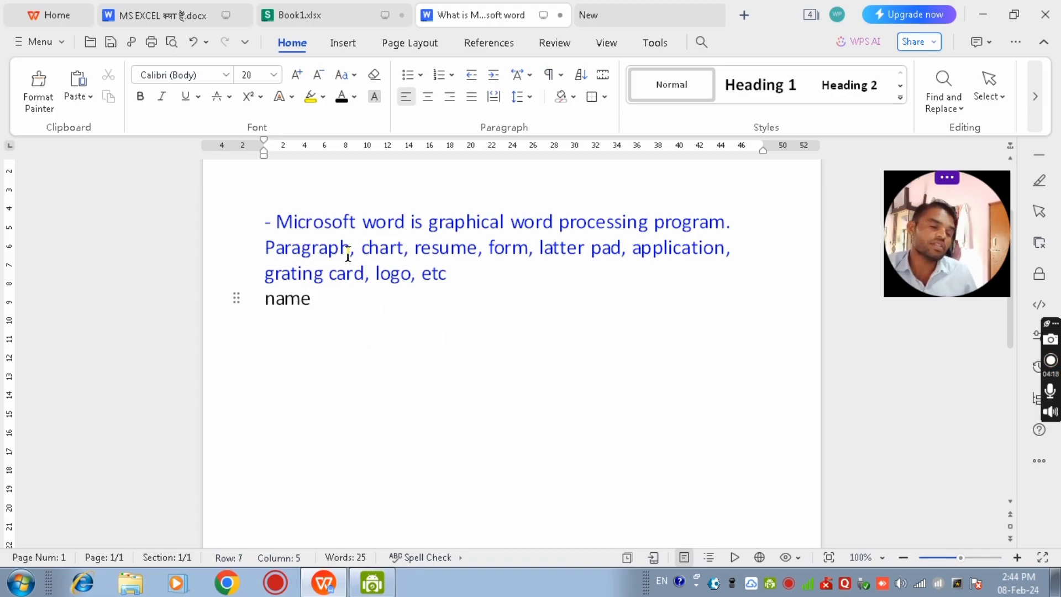
# Reduce the font size of the text from "Microsoft" through "etc" to 16.
pyautogui.click(299, 223)
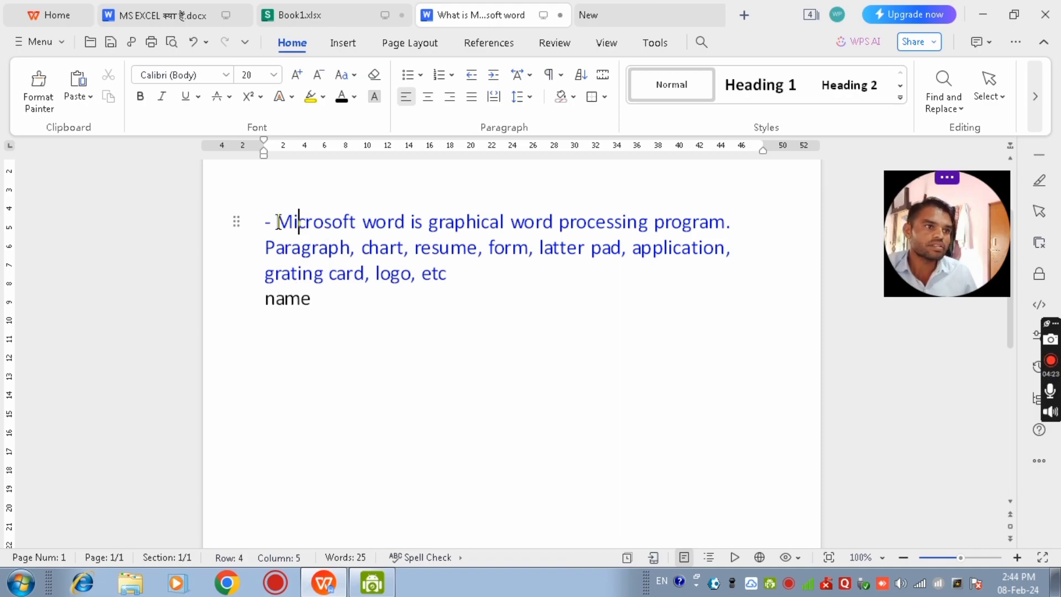
pyautogui.moveTo(278, 222); pyautogui.dragTo(448, 277)
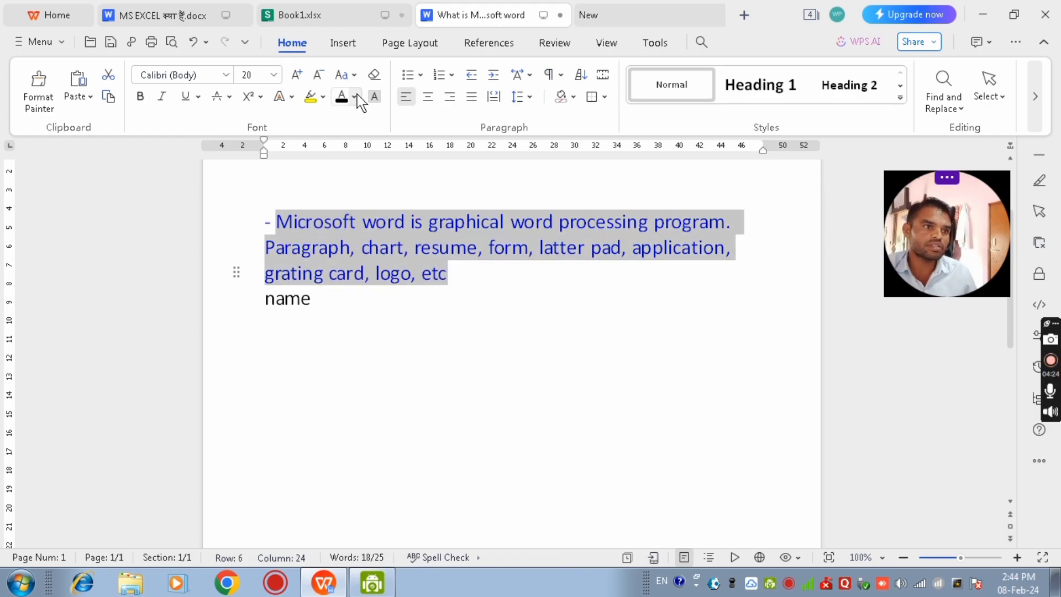
pyautogui.click(319, 76)
pyautogui.click(319, 75)
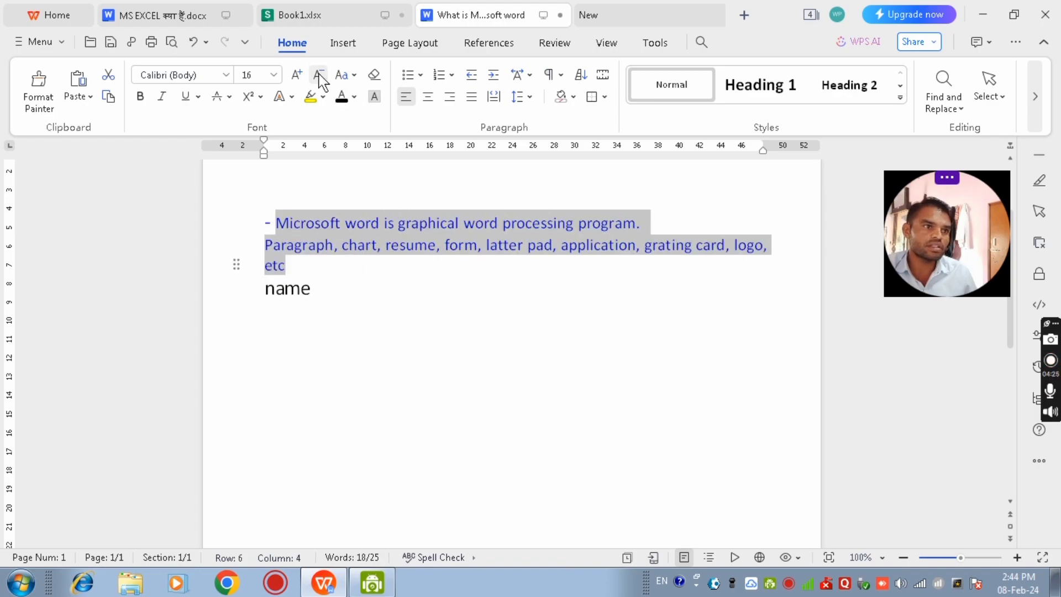
pyautogui.click(393, 287)
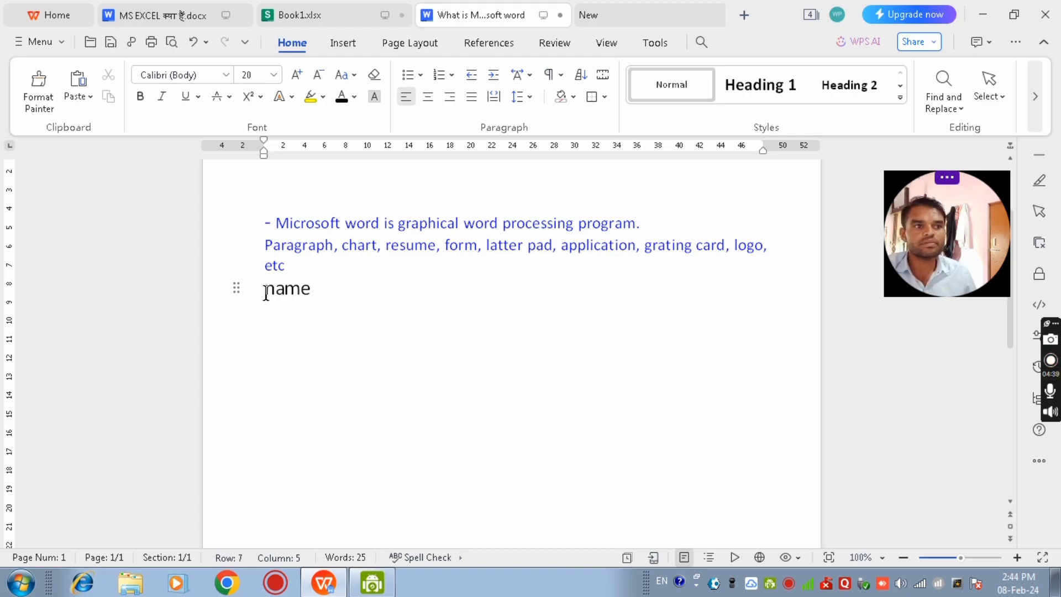
# Copy the formatting of "name" onto the word "Microsoft" with Format Painter.
pyautogui.click(284, 288)
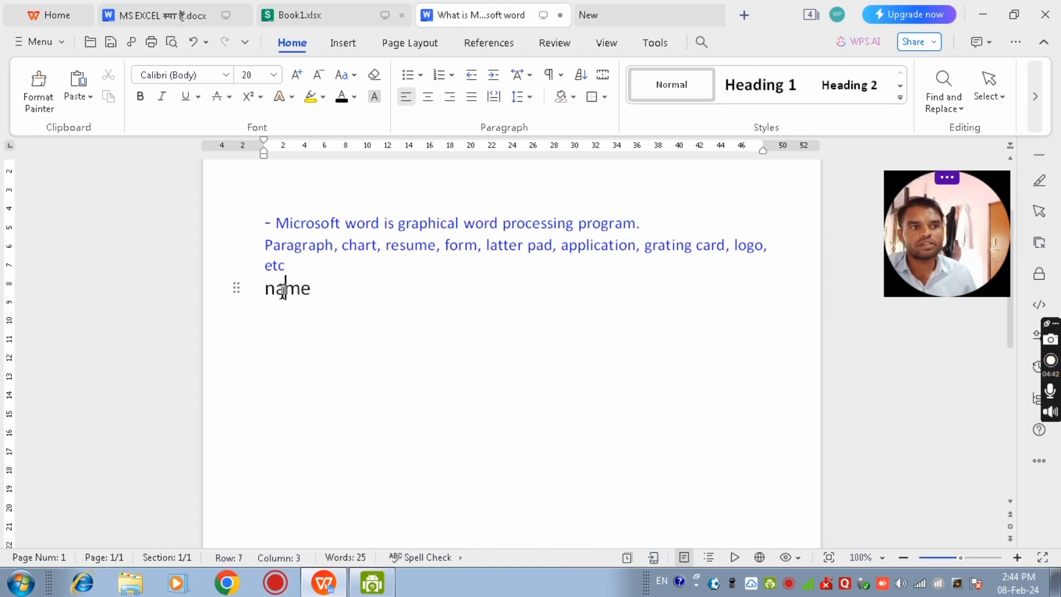
pyautogui.doubleClick(283, 290)
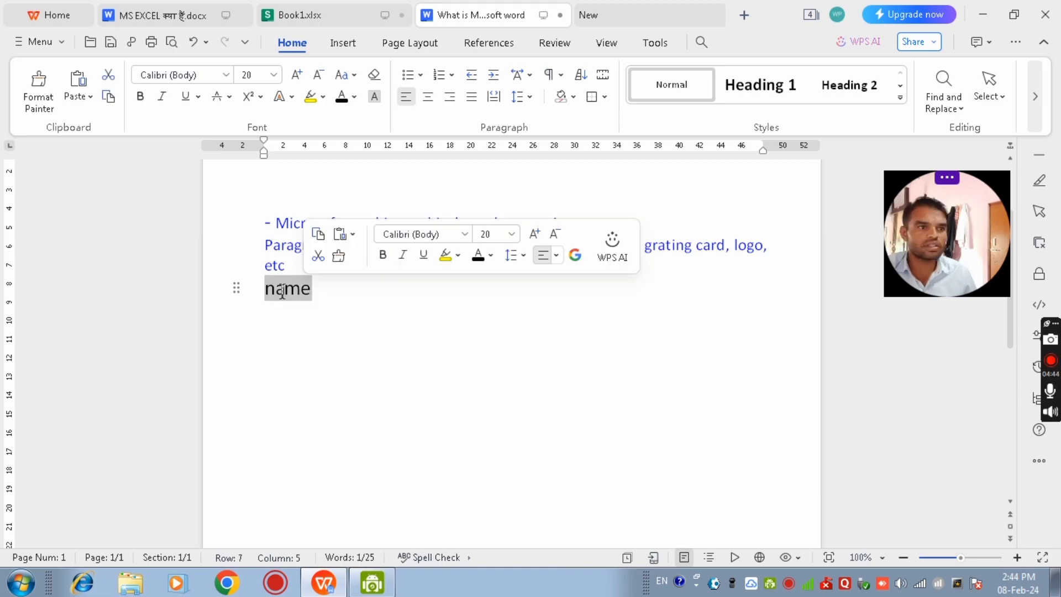
pyautogui.click(38, 103)
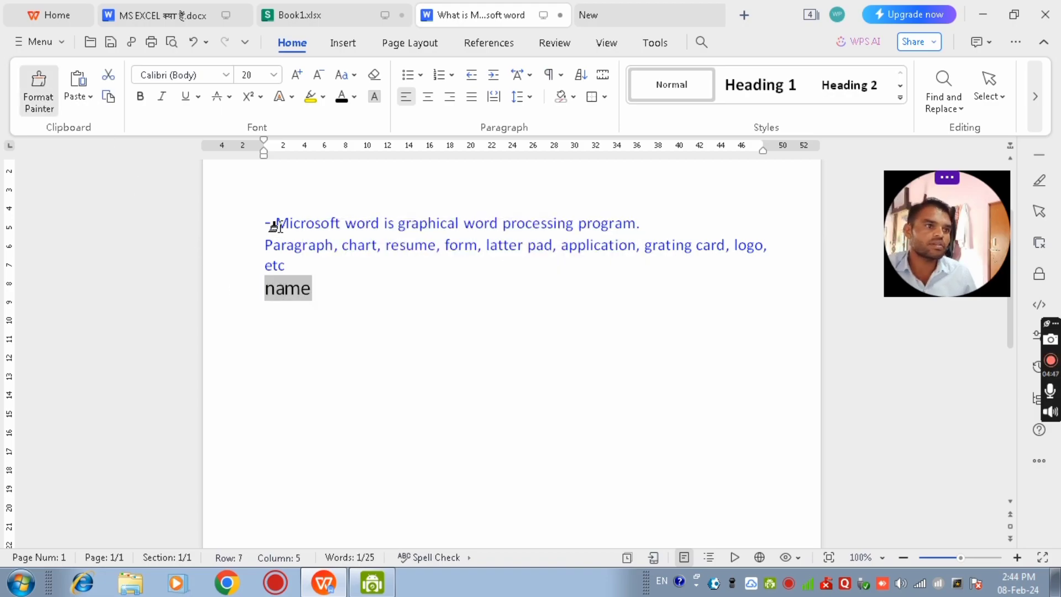
pyautogui.moveTo(275, 224); pyautogui.dragTo(336, 231)
pyautogui.click(340, 302)
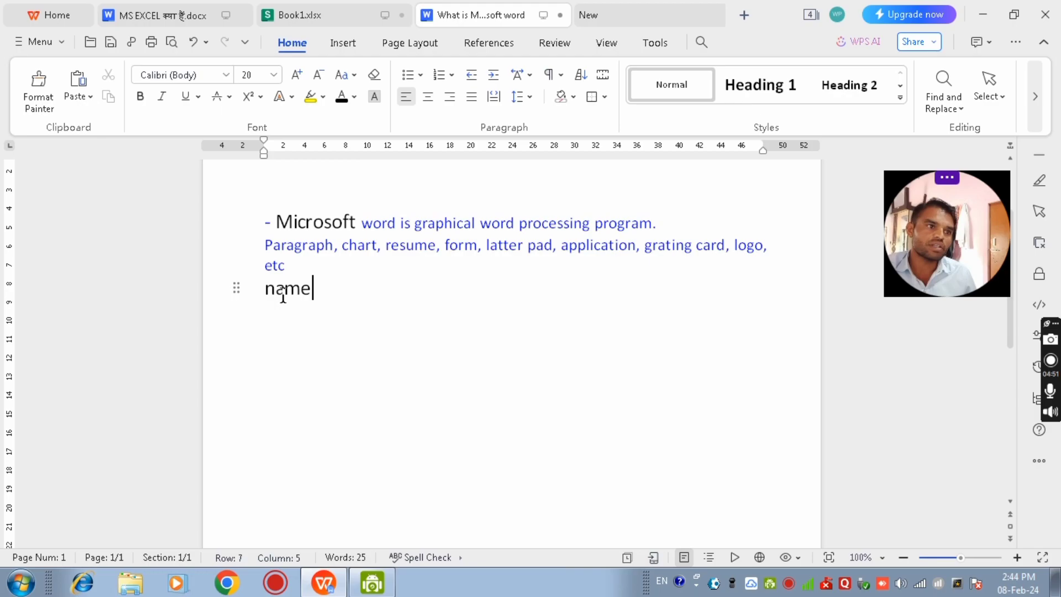
pyautogui.click(285, 293)
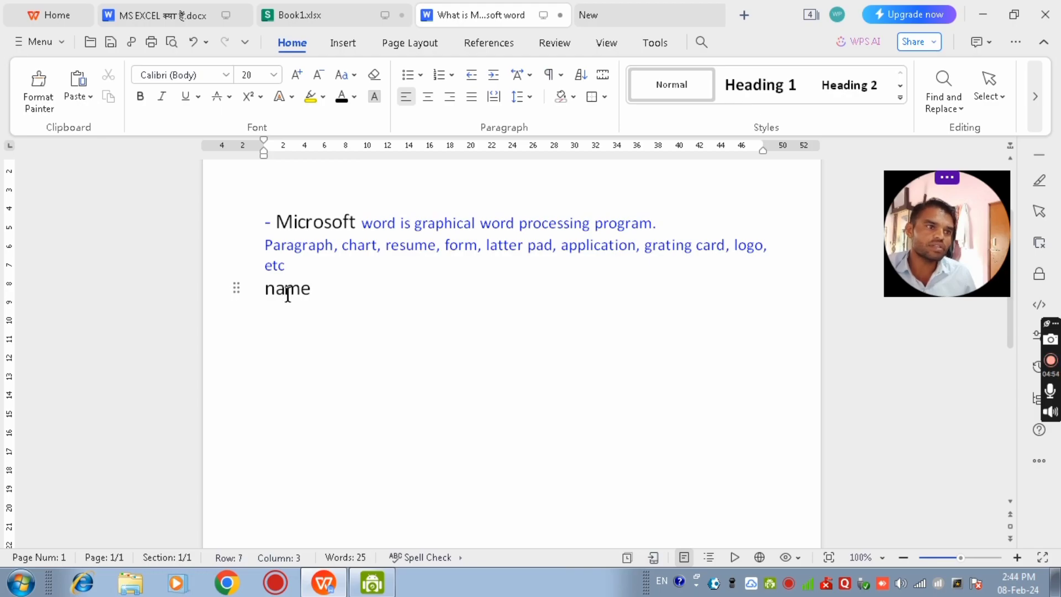
pyautogui.click(321, 227)
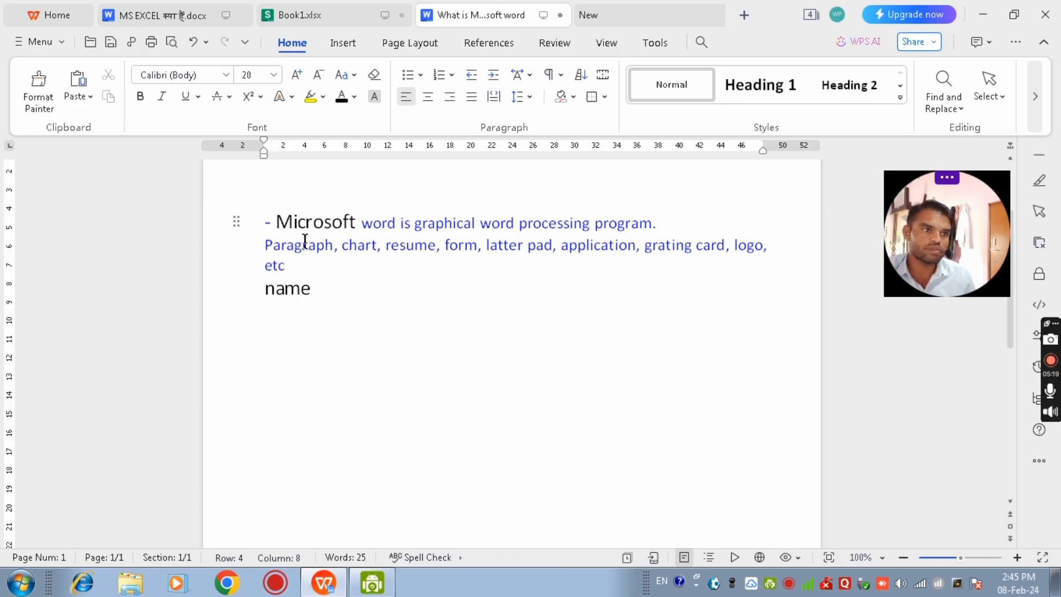
pyautogui.rightClick(385, 269)
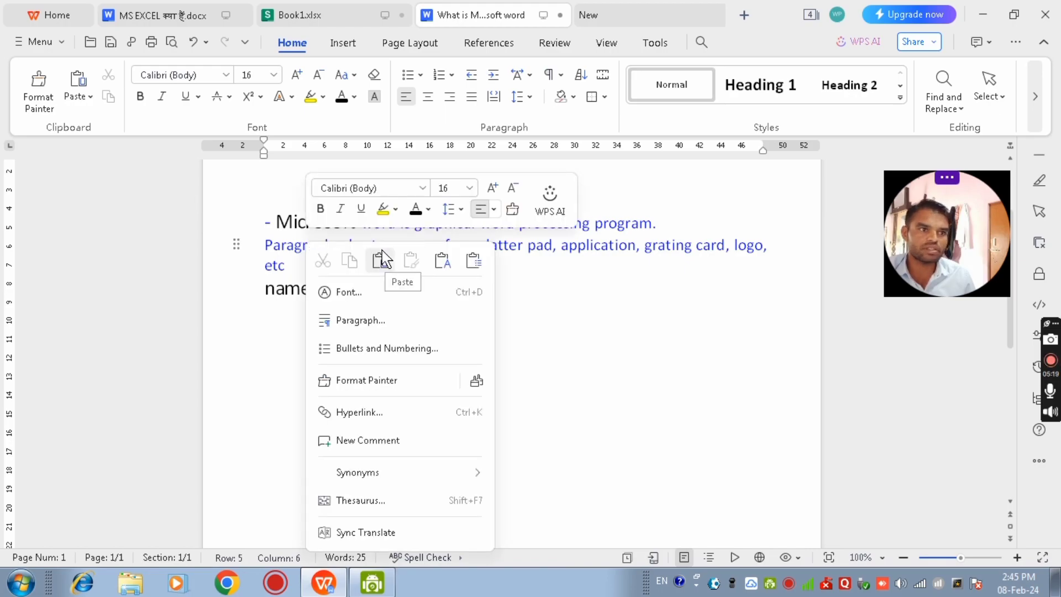
pyautogui.click(615, 317)
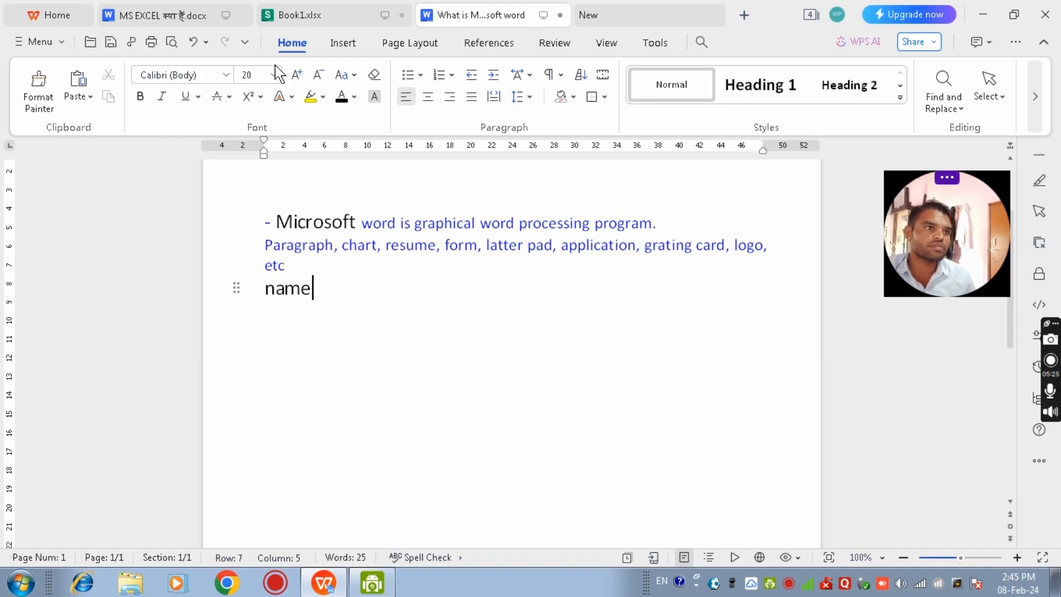
pyautogui.click(227, 75)
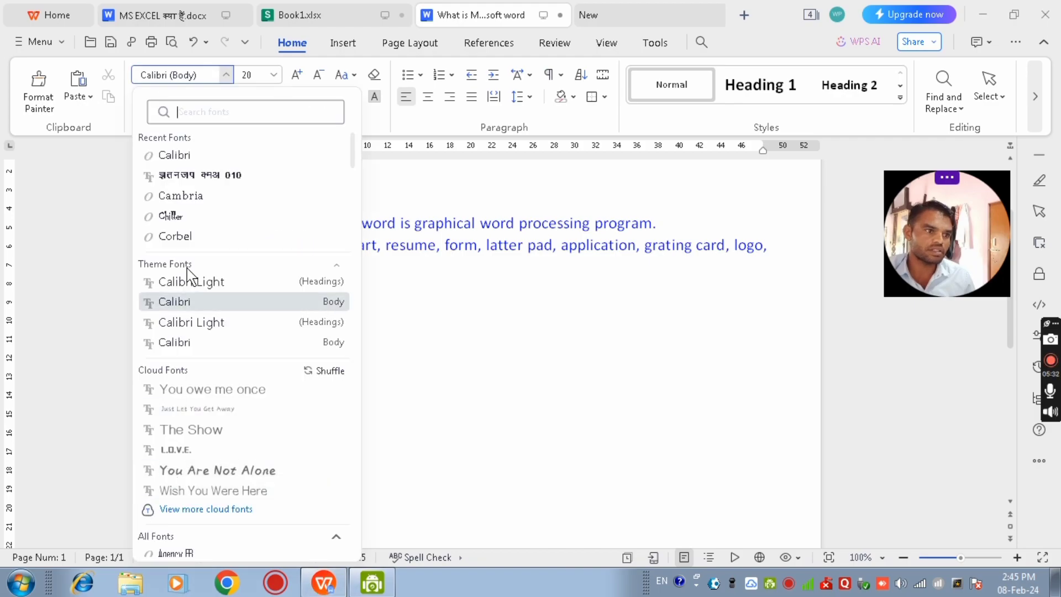
pyautogui.click(437, 309)
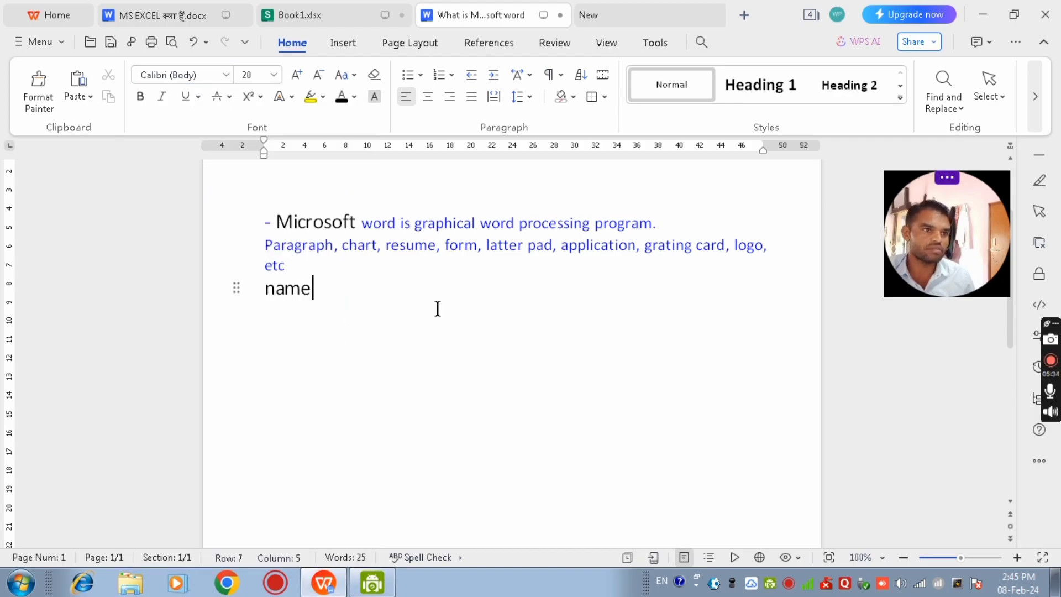
pyautogui.click(274, 76)
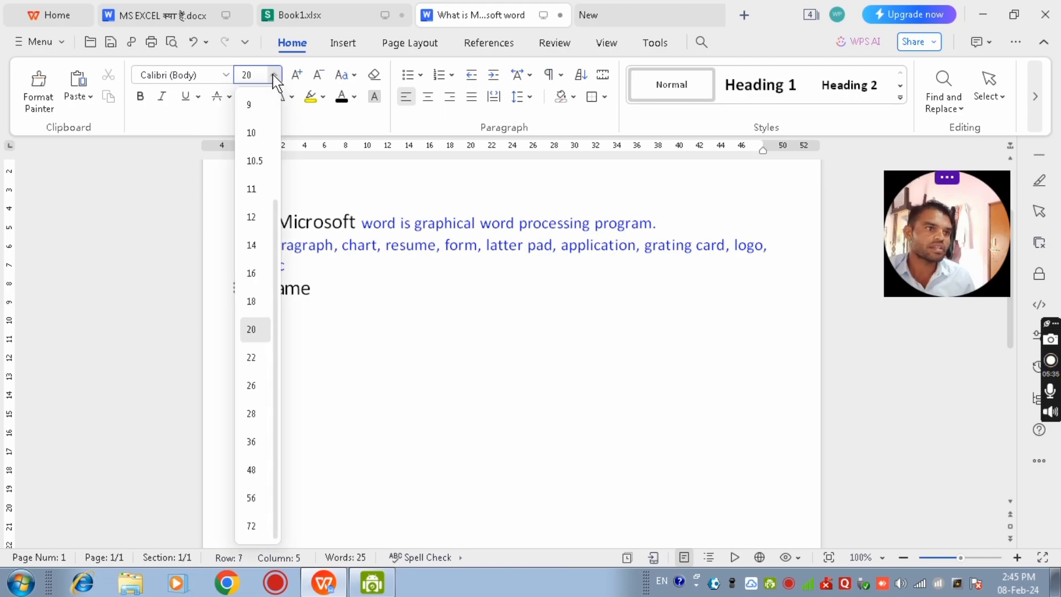
pyautogui.click(346, 278)
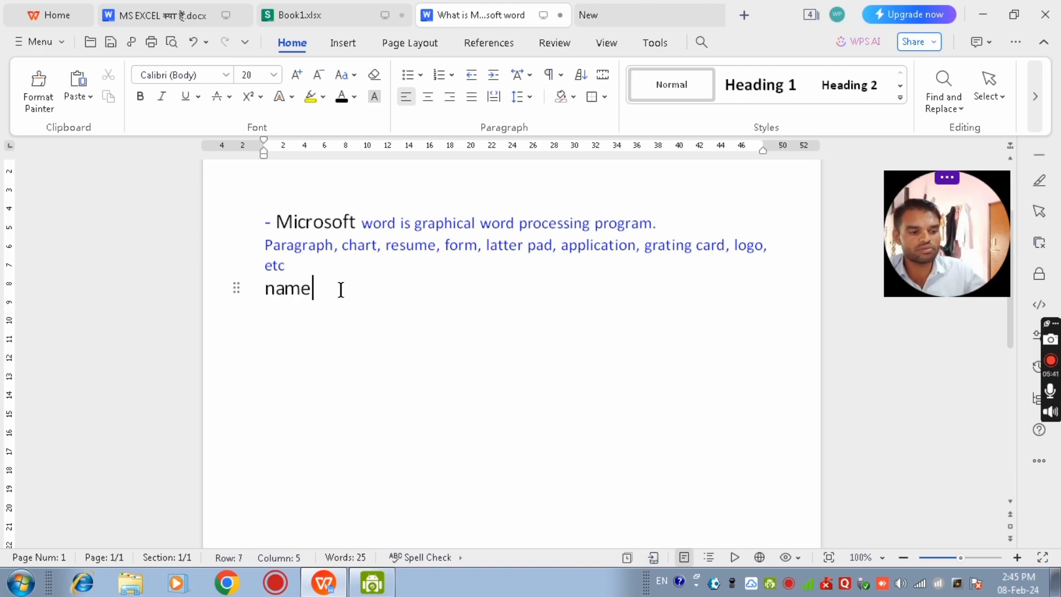
# Set the font size to 12 and add "gggfgr" after "Name" on the last line.
pyautogui.click(274, 77)
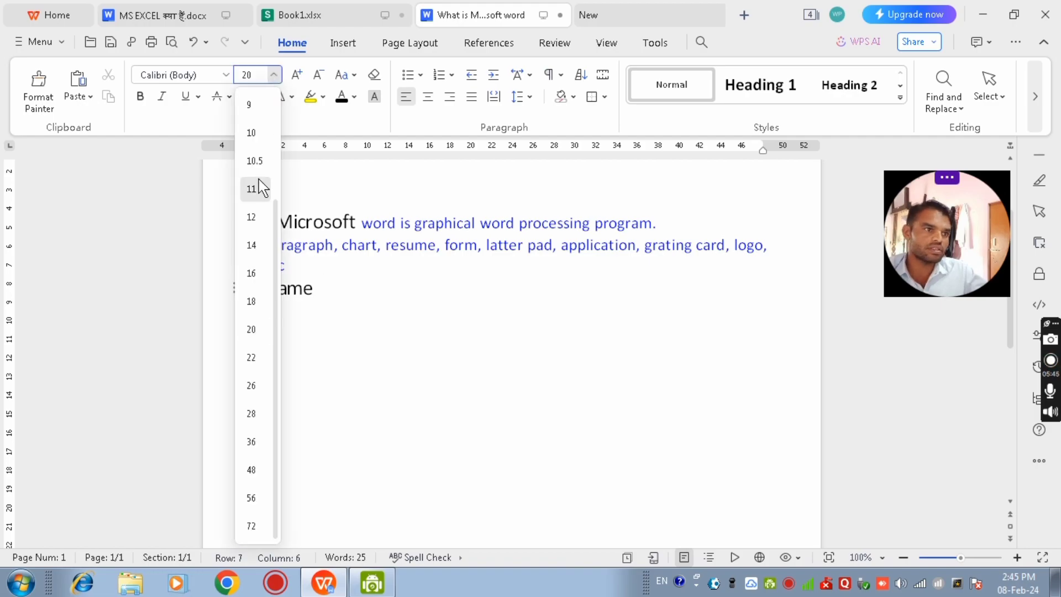
pyautogui.click(253, 216)
pyautogui.write('gggfgr')
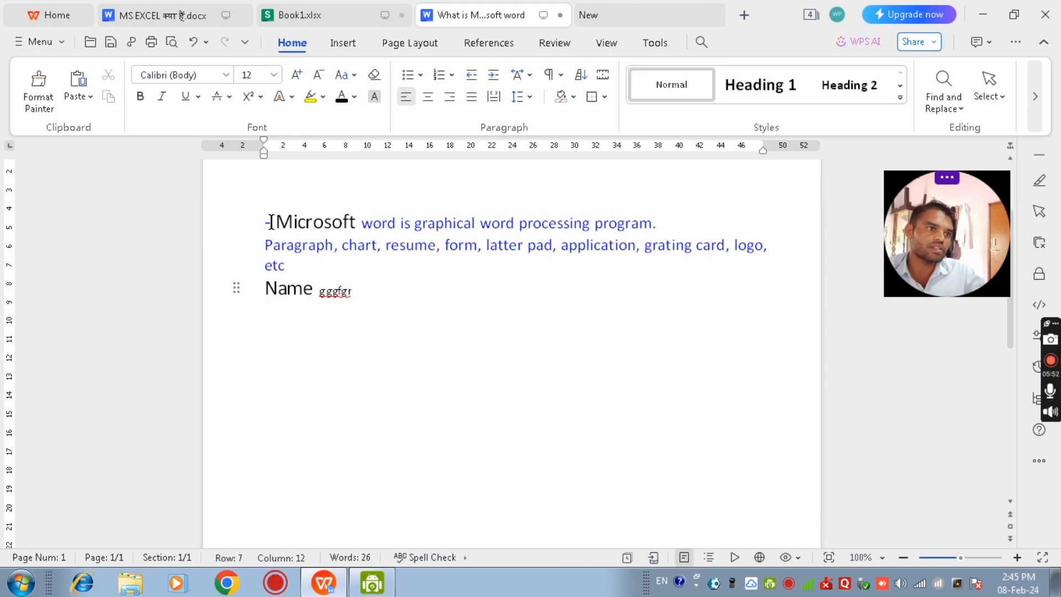
# Try centre, left and right alignment on the text from "Microsoft" through "gggfgr", and finish with it justified.
pyautogui.moveTo(270, 222); pyautogui.dragTo(414, 276)
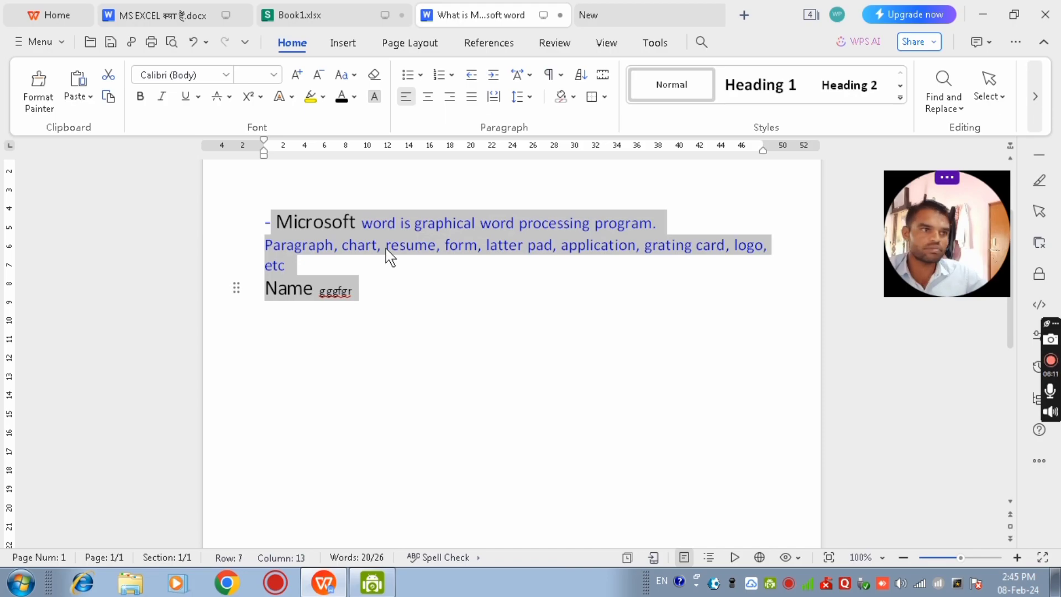
pyautogui.click(427, 99)
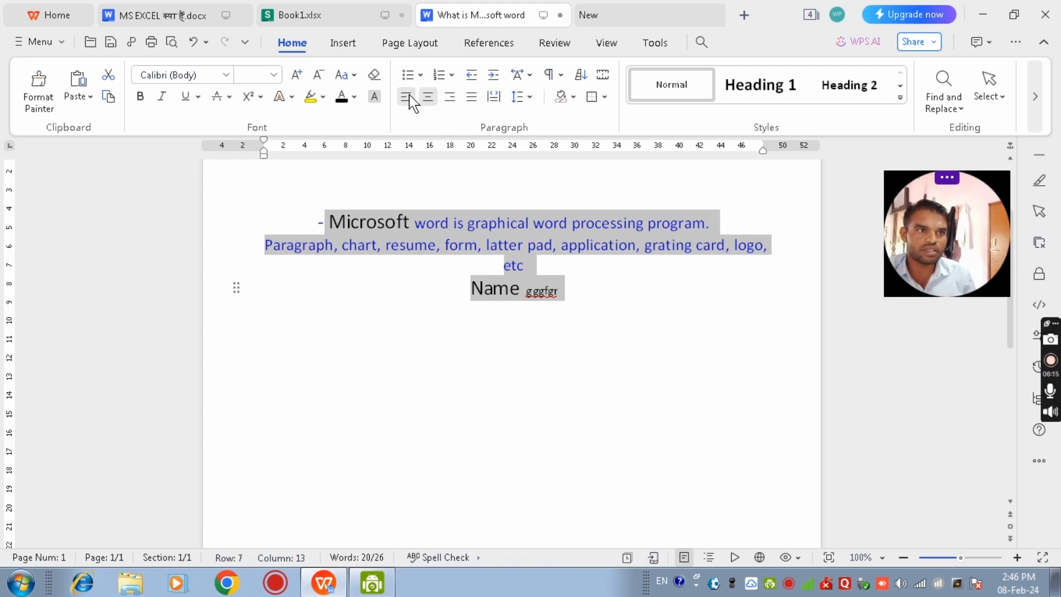
pyautogui.click(408, 97)
pyautogui.click(450, 99)
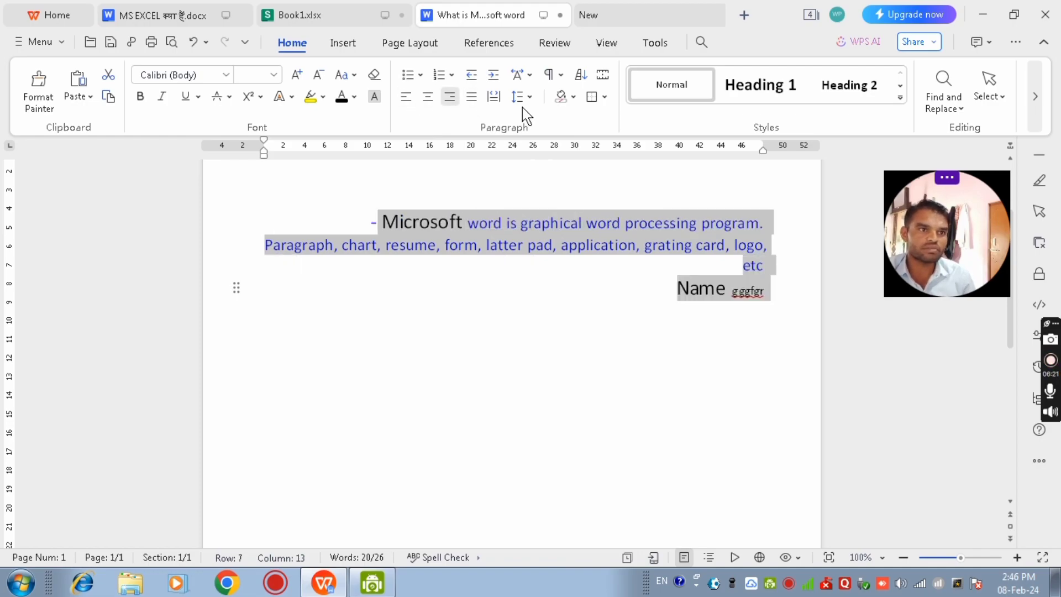
pyautogui.click(493, 98)
pyautogui.click(491, 99)
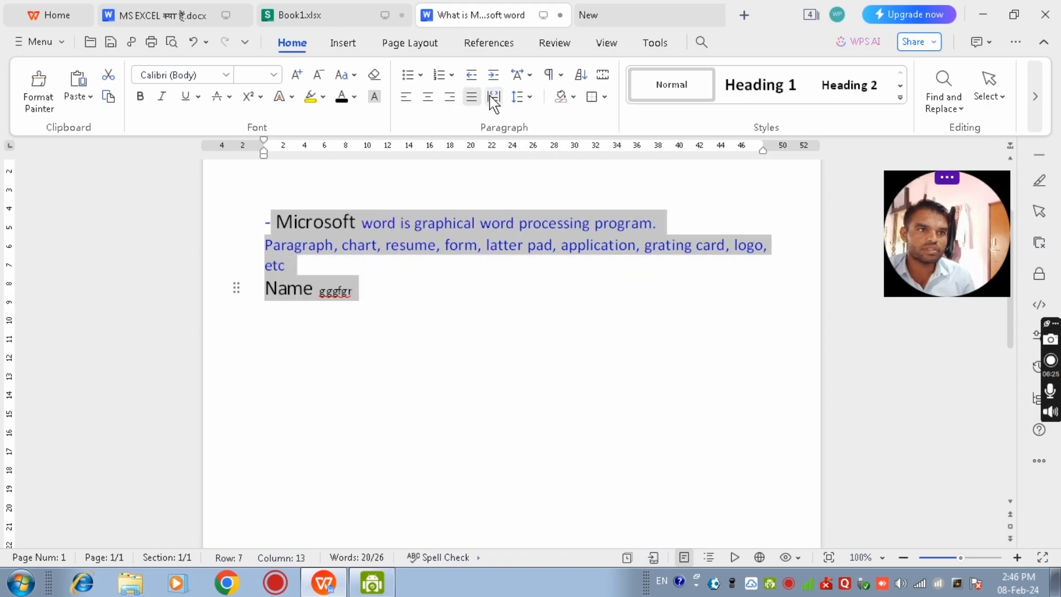
# Set the line spacing of the selected text to 2.0, and return it to 1.0.
pyautogui.click(528, 100)
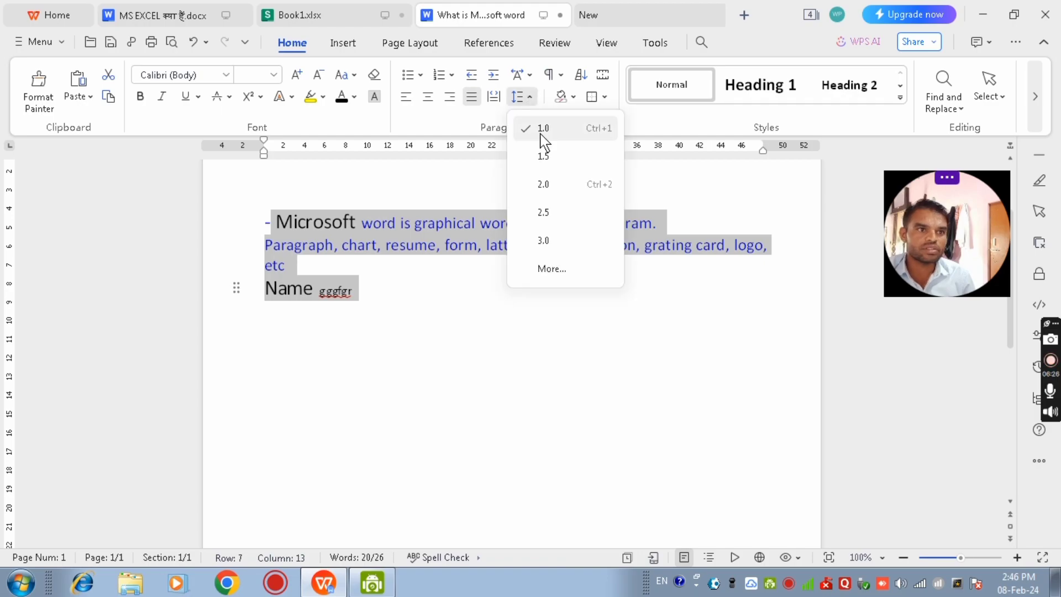
pyautogui.click(544, 185)
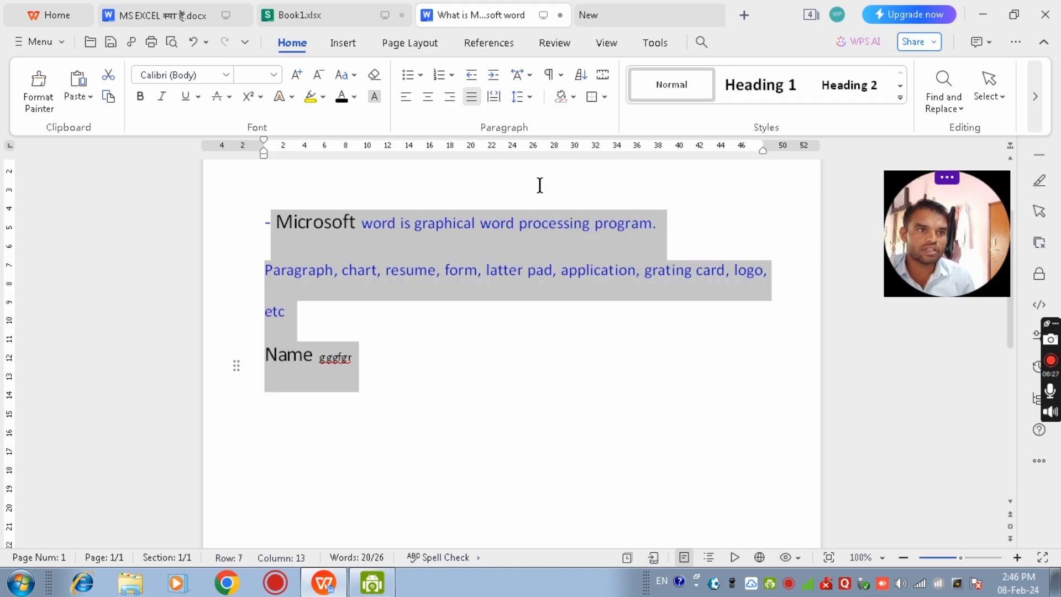
pyautogui.click(529, 100)
pyautogui.click(534, 132)
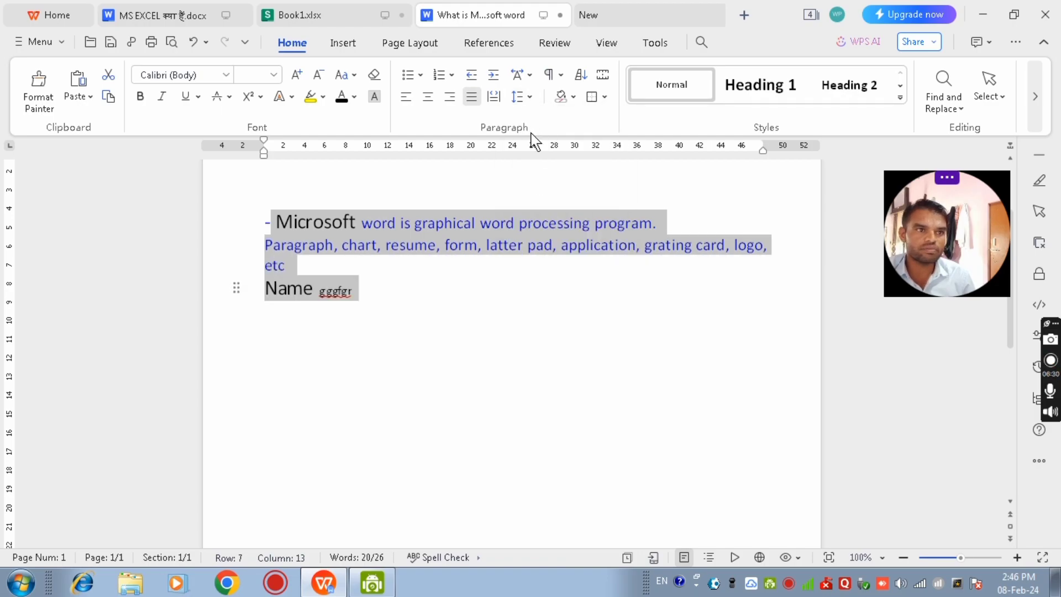
# Increase the font size of the selected text by a few steps, and reduce it back again.
pyautogui.click(304, 77)
pyautogui.click(304, 78)
pyautogui.click(304, 77)
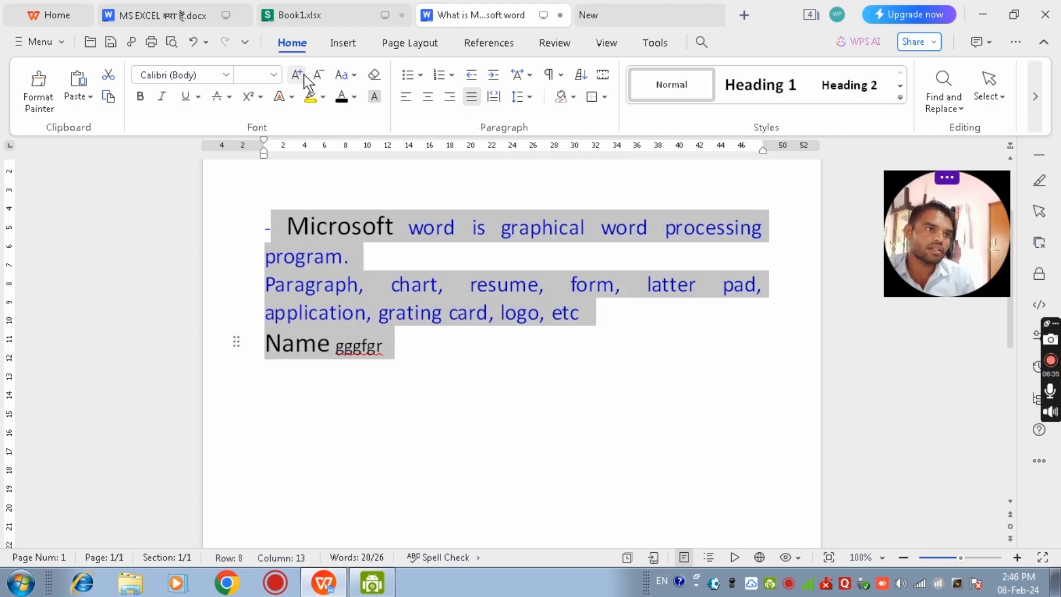
pyautogui.click(318, 77)
pyautogui.click(318, 77)
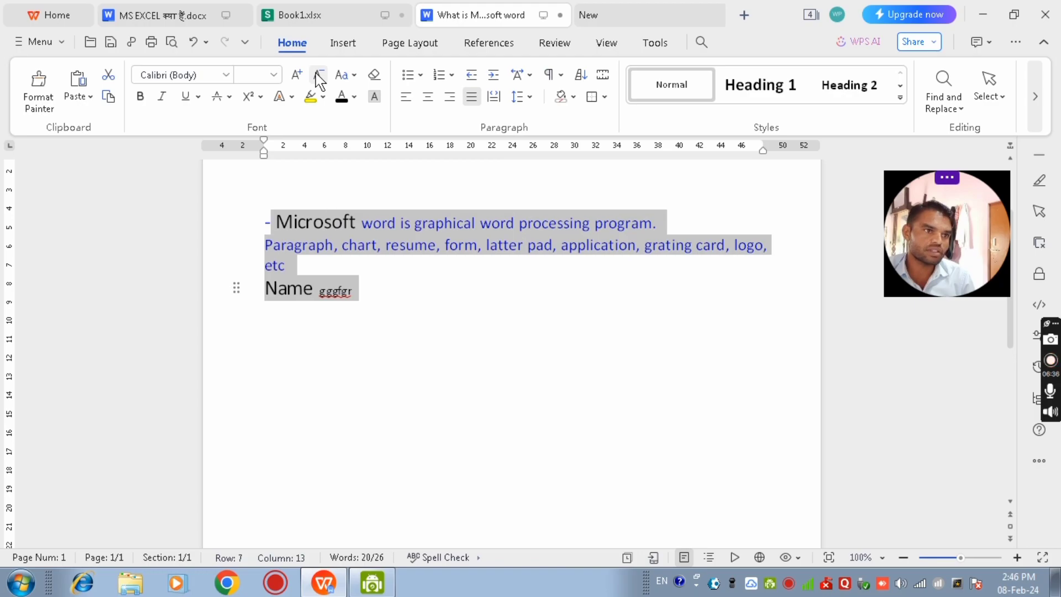
# Apply the Calibri body theme font to the selected text.
pyautogui.click(226, 75)
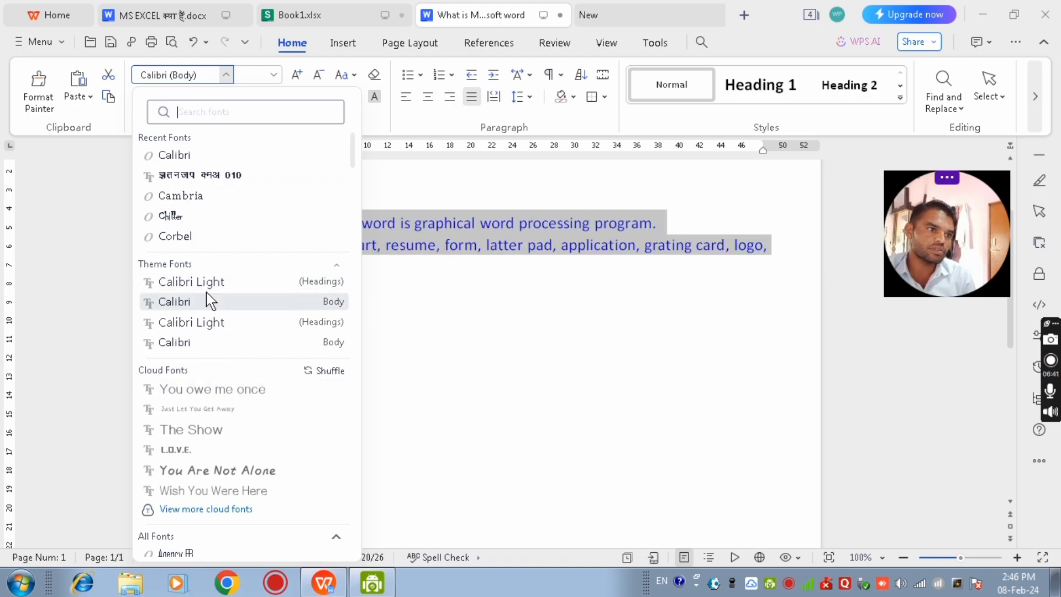
pyautogui.click(217, 305)
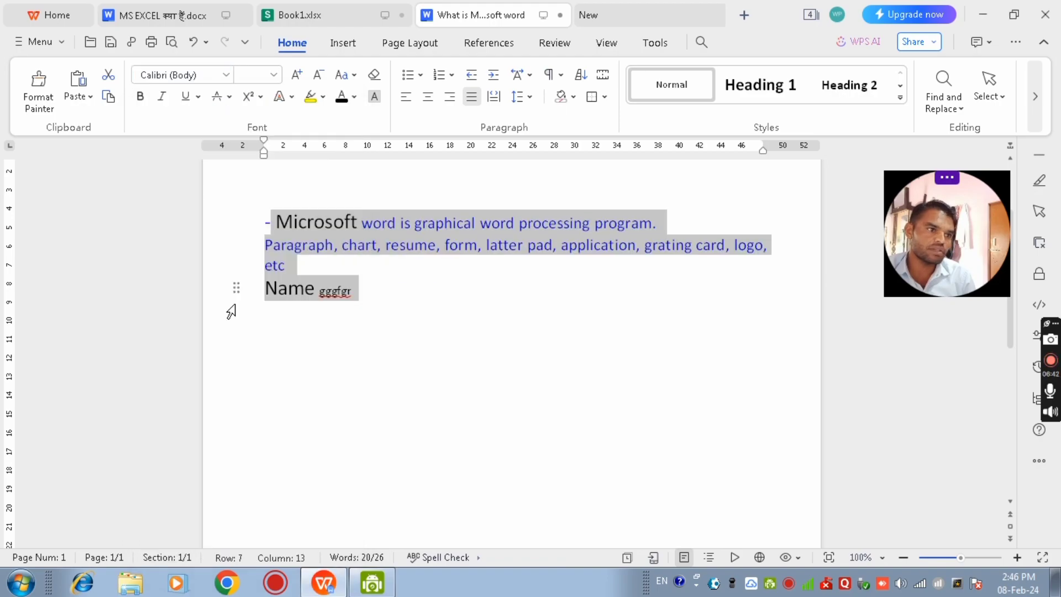
# Try bold, italic and underline on the selected text, removing each style again.
pyautogui.click(140, 96)
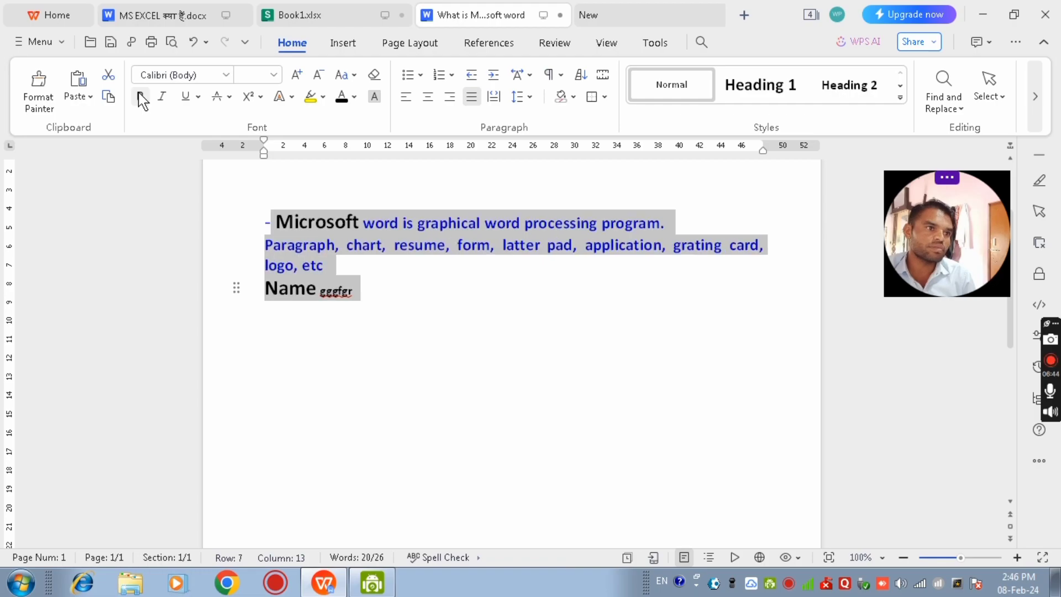
pyautogui.click(163, 96)
pyautogui.click(163, 96)
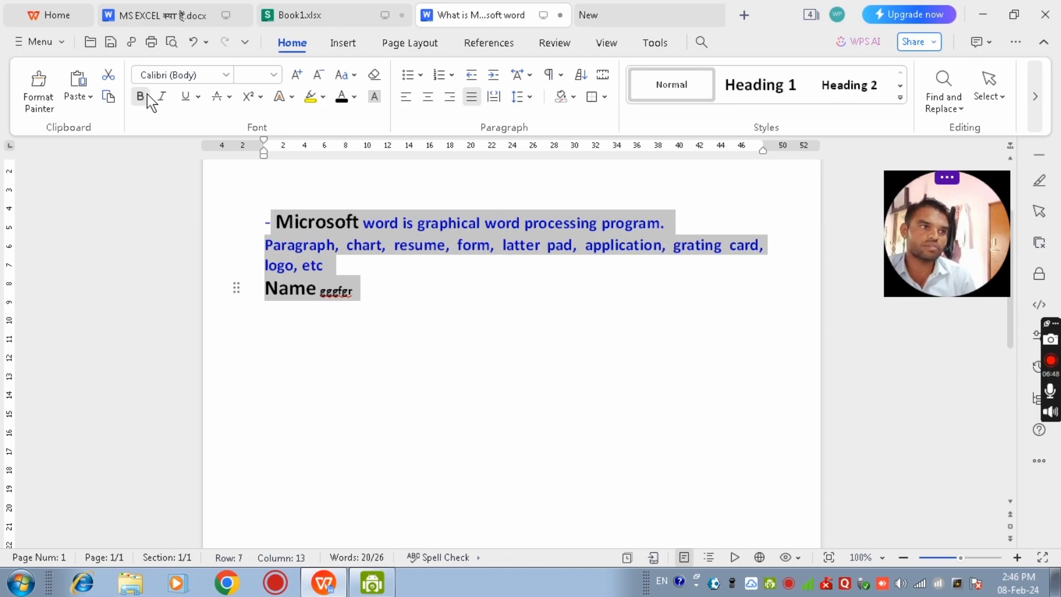
pyautogui.click(147, 94)
pyautogui.click(192, 104)
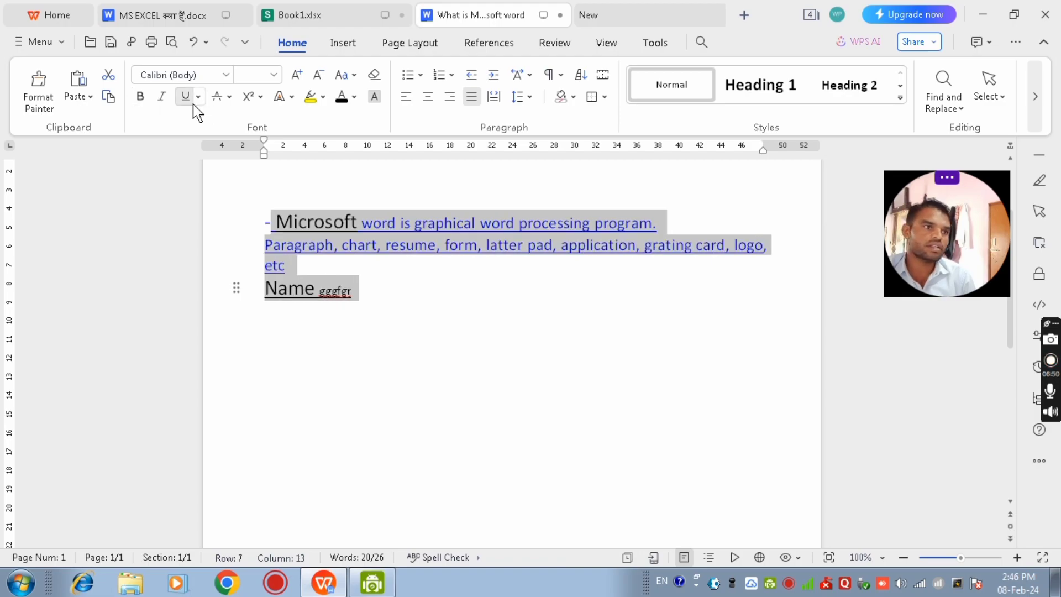
pyautogui.click(191, 104)
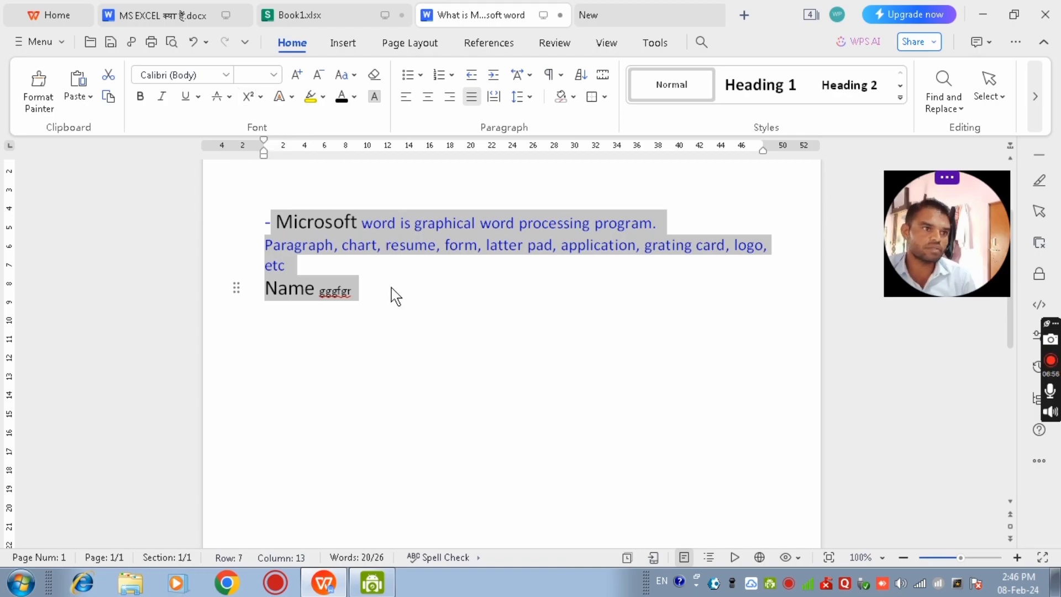
# Apply the first black WordArt preset to the selected text from "Microsoft" through "gggfgr".
pyautogui.click(291, 98)
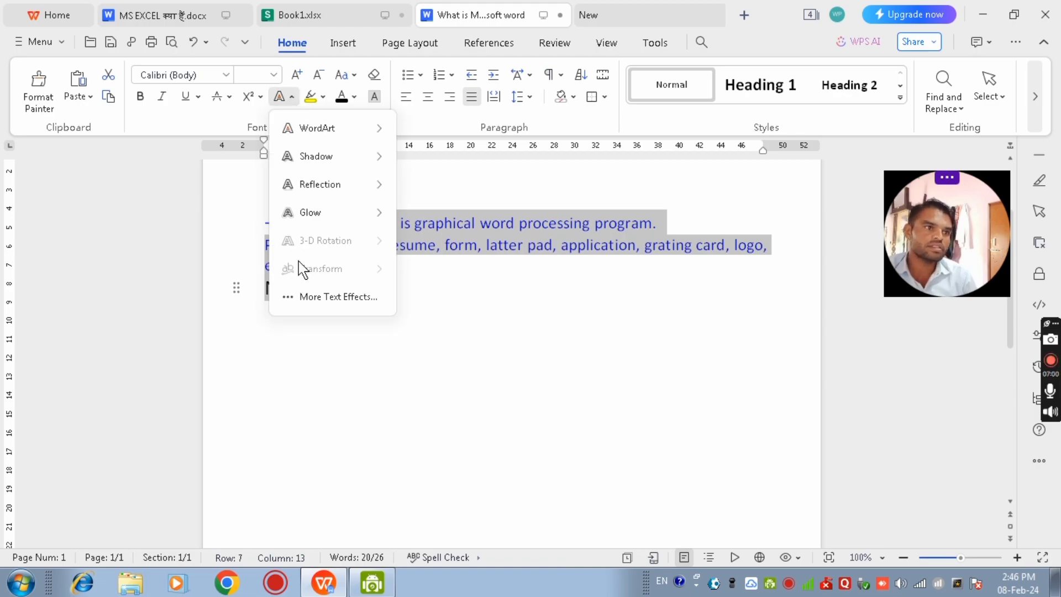
pyautogui.moveTo(320, 139)
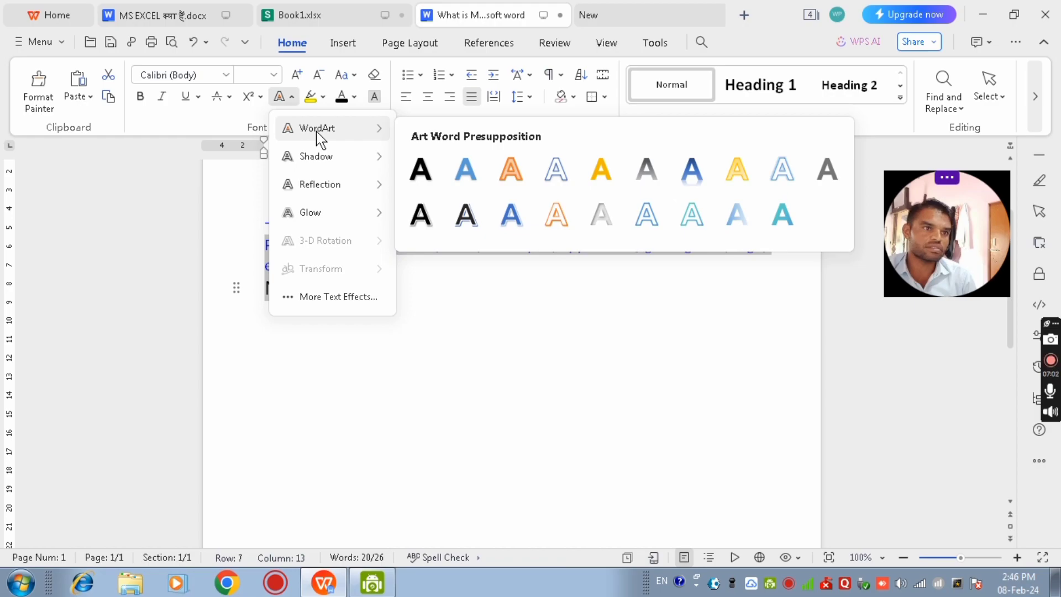
pyautogui.click(420, 168)
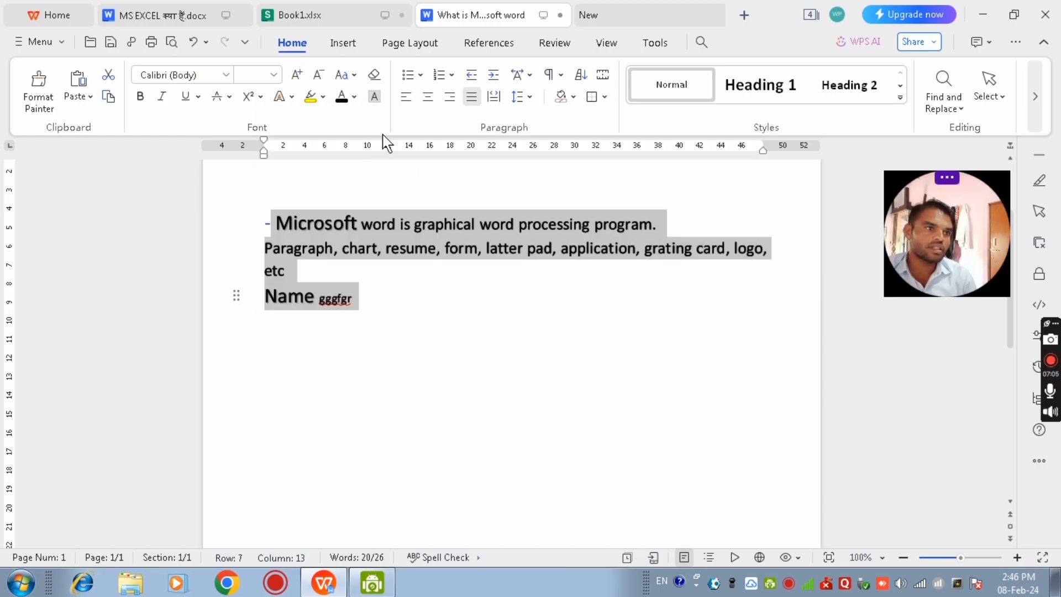
# Highlight the selected text in bright green, and clear the highlight with No Color.
pyautogui.click(326, 97)
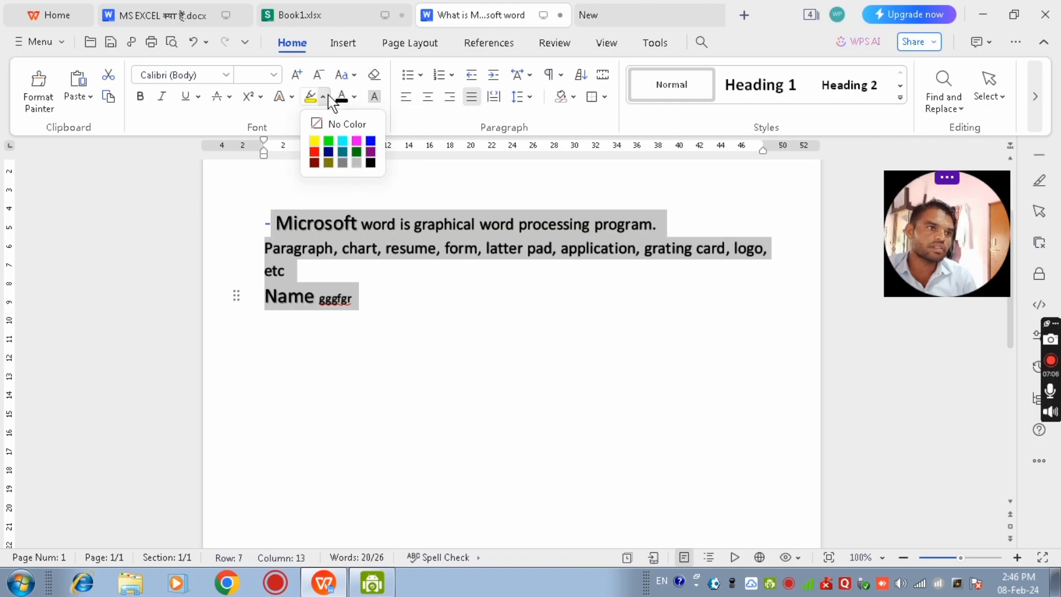
pyautogui.click(329, 142)
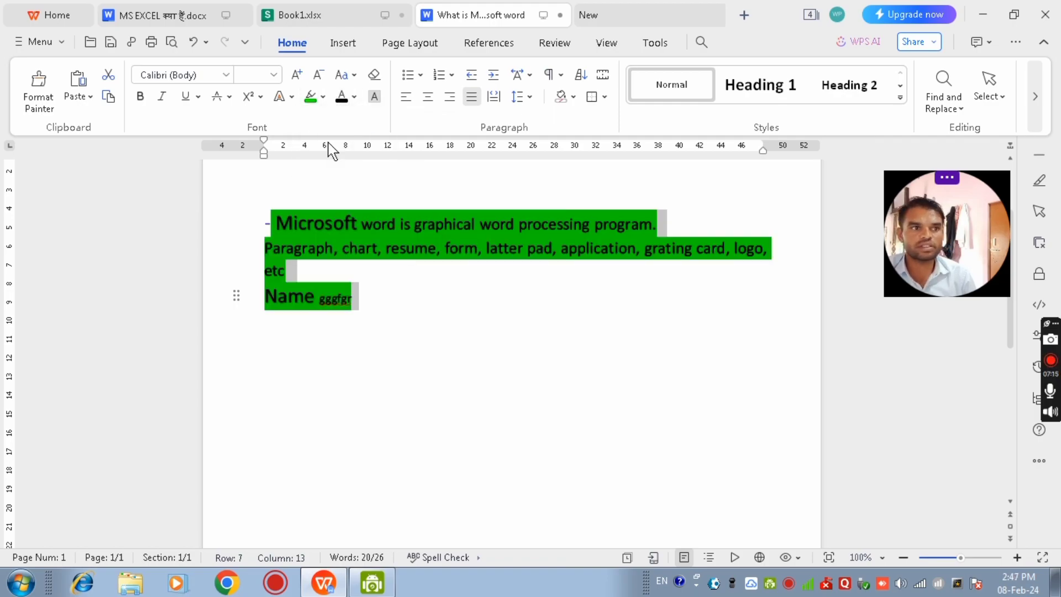
pyautogui.click(324, 98)
pyautogui.click(338, 121)
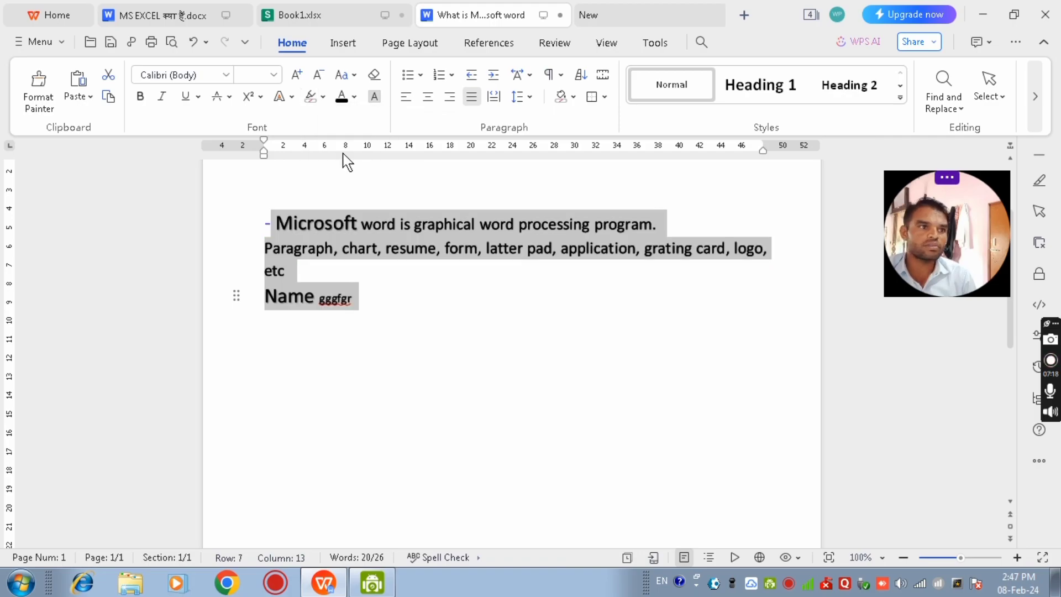
# Give the selected text a yellow gradient font colour, and reset it to Automatic.
pyautogui.click(354, 97)
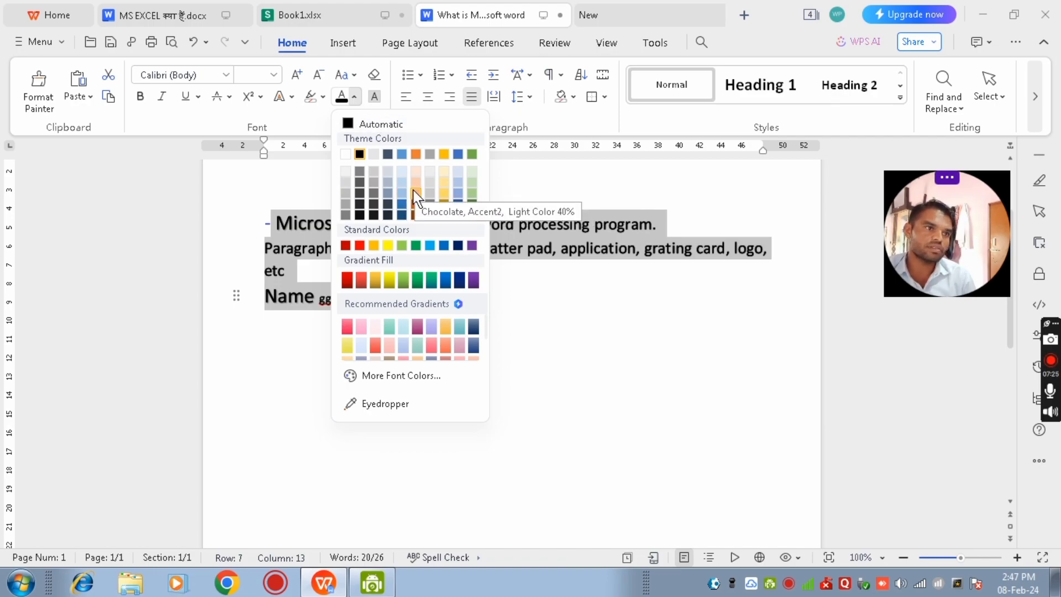
pyautogui.click(389, 283)
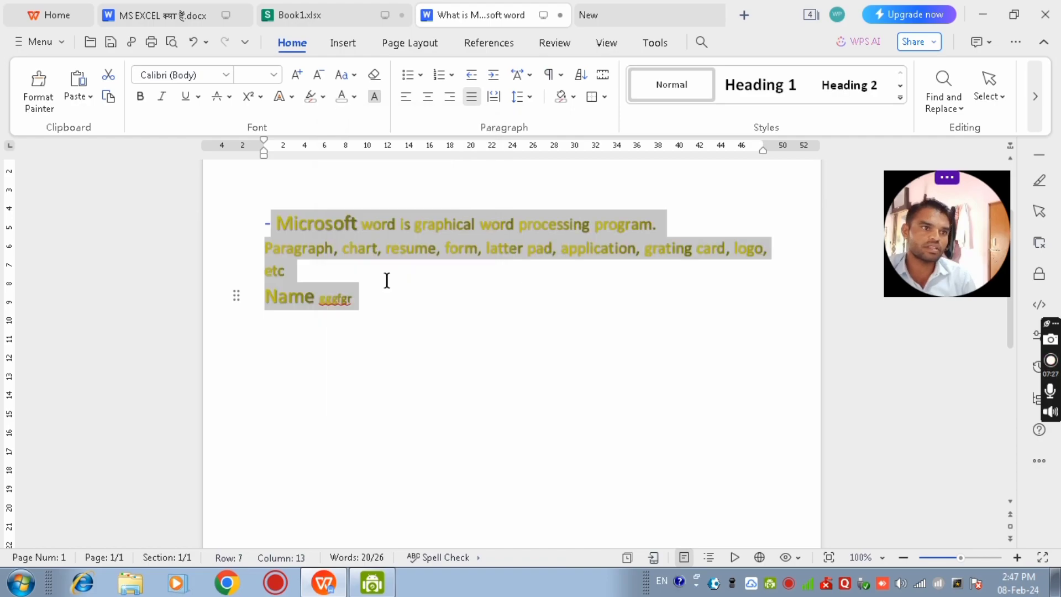
pyautogui.click(354, 97)
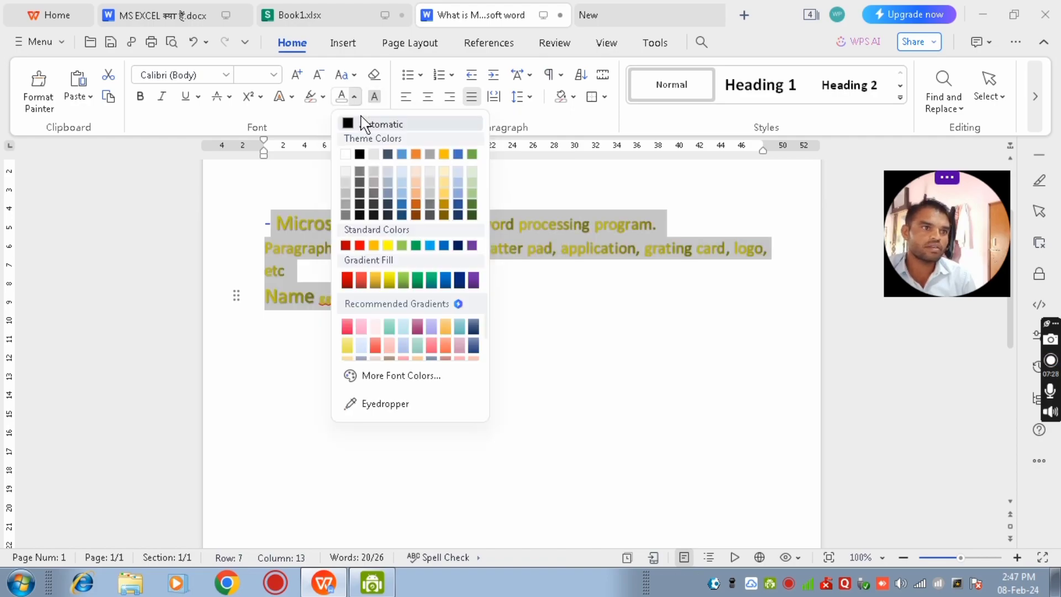
pyautogui.click(367, 127)
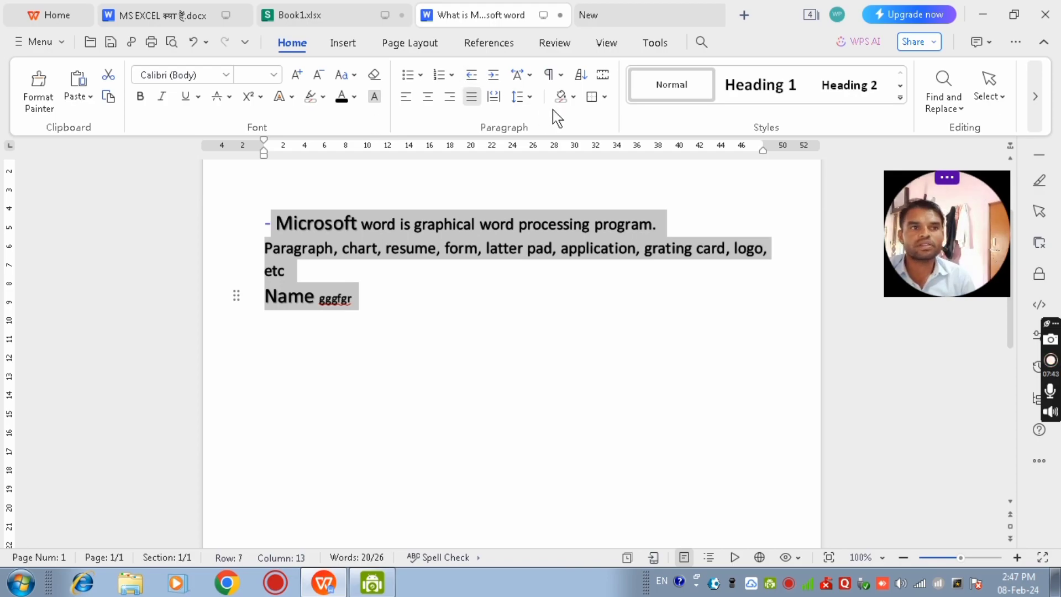
# Shade the selected paragraphs light orange and add a bottom border beneath them.
pyautogui.click(576, 97)
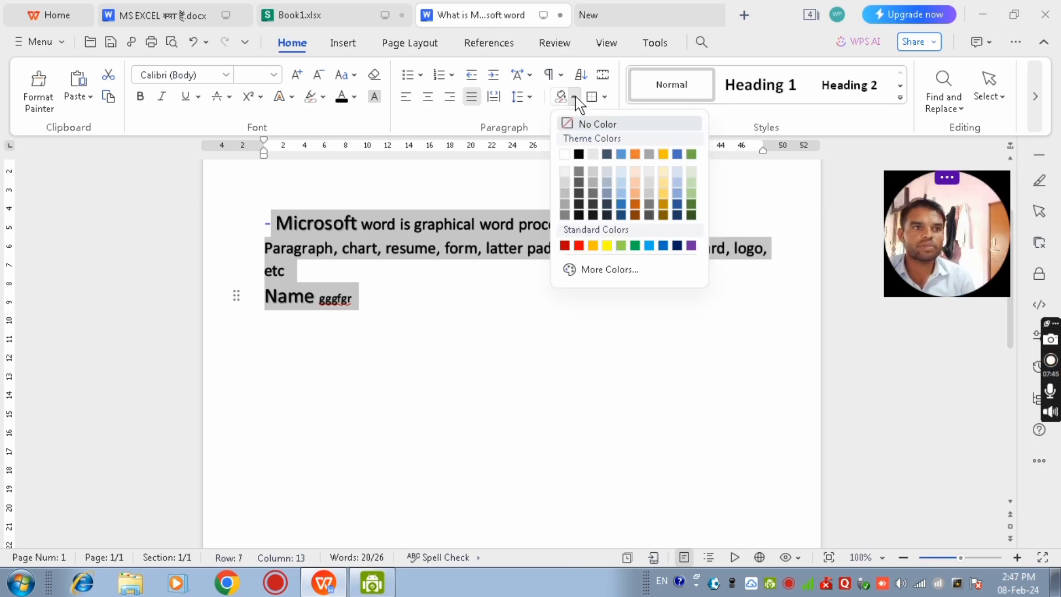
pyautogui.click(636, 183)
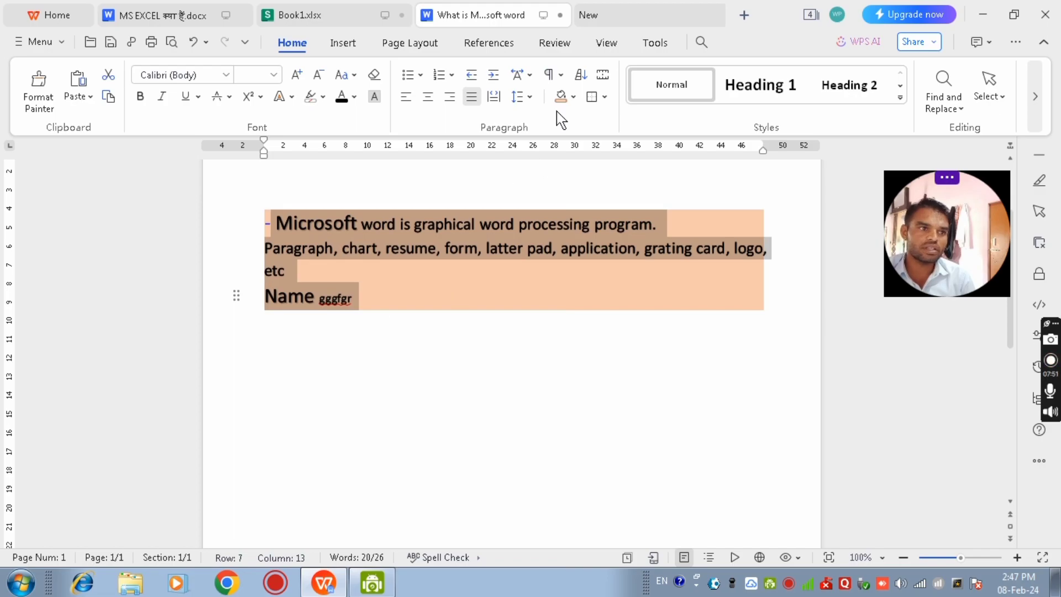
pyautogui.click(605, 98)
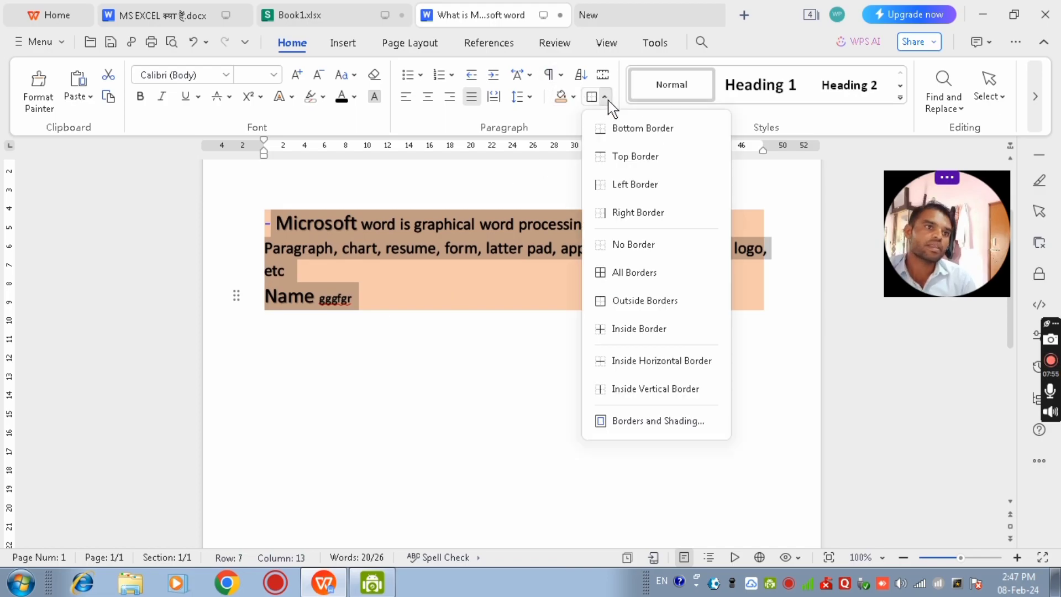
pyautogui.click(612, 133)
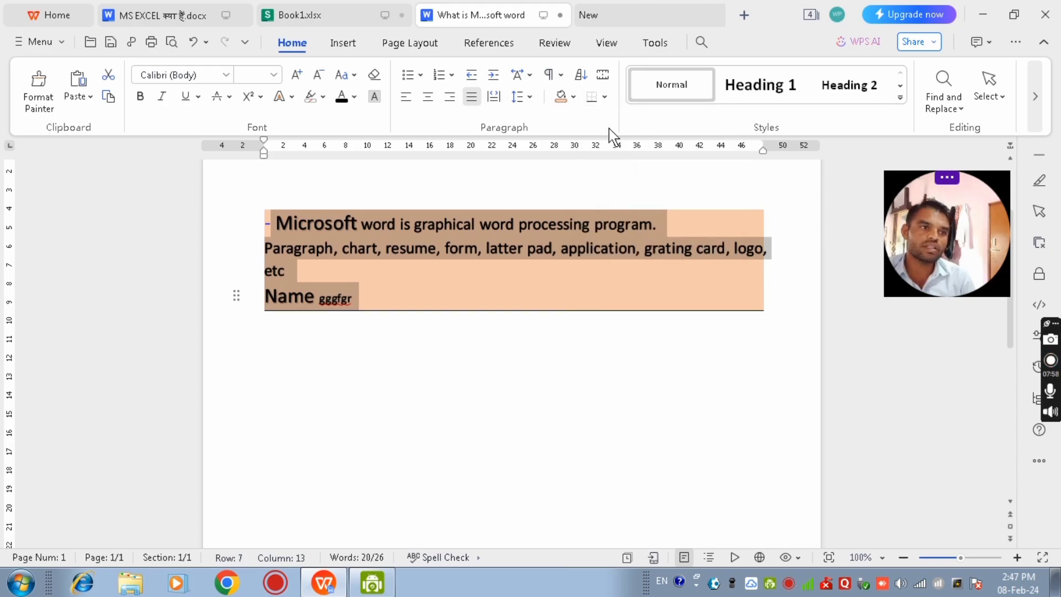
# Add a top border to the selected paragraphs, and apply All Borders to them.
pyautogui.click(610, 98)
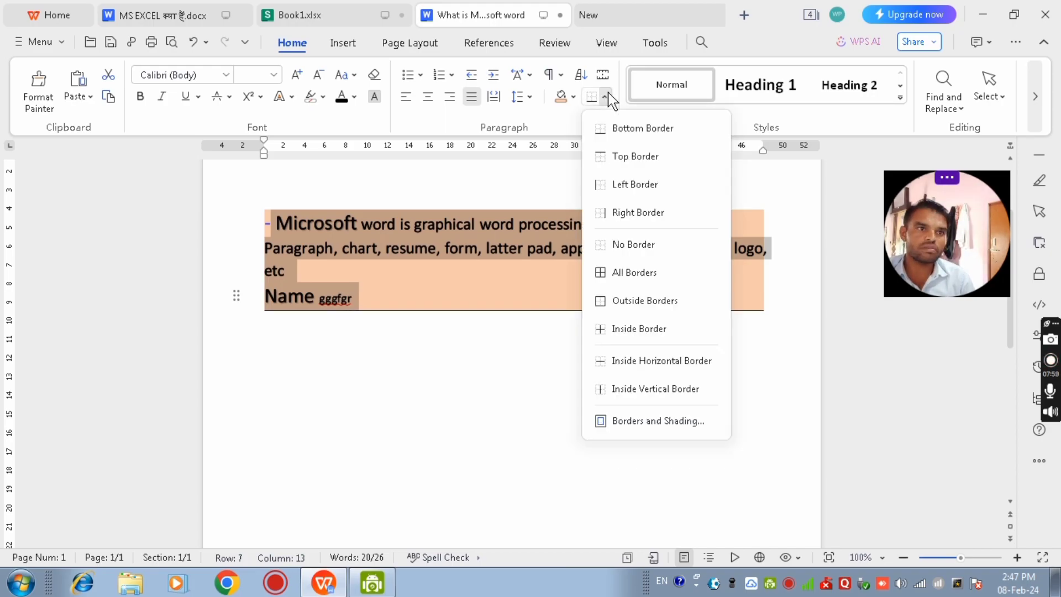
pyautogui.click(613, 156)
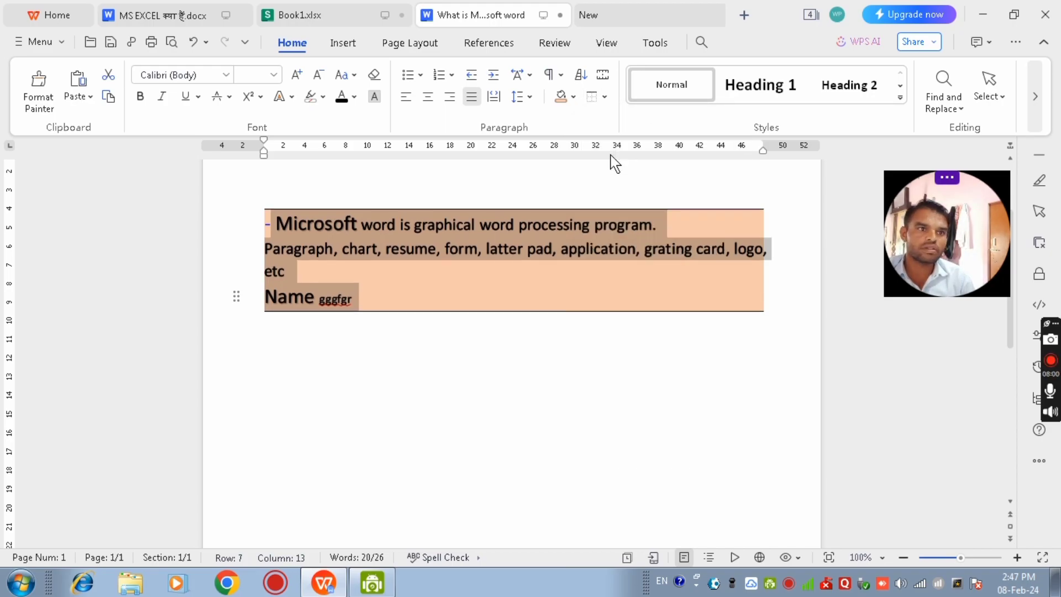
pyautogui.click(605, 98)
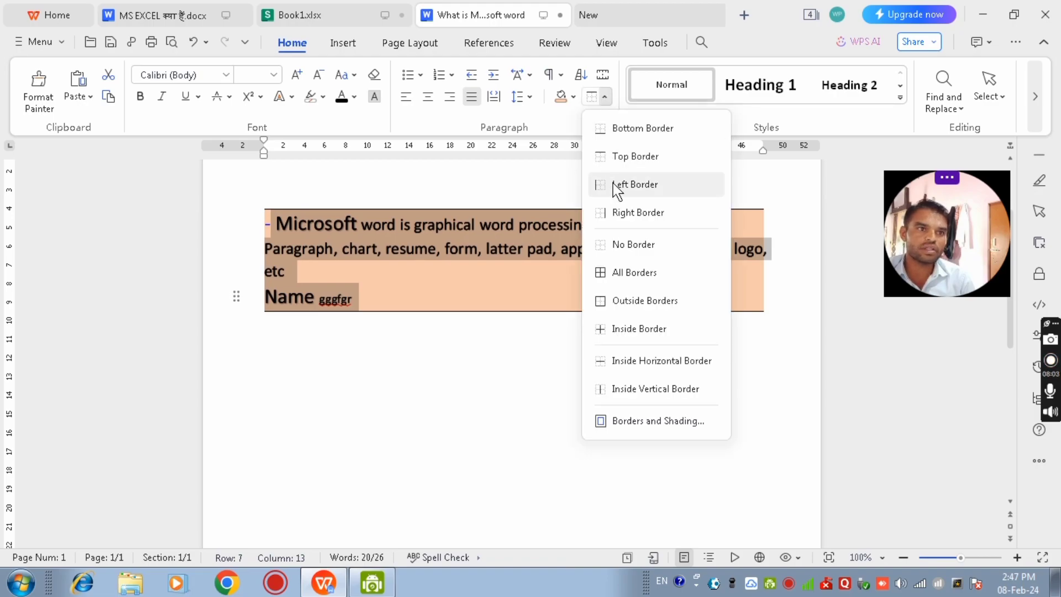
pyautogui.click(612, 277)
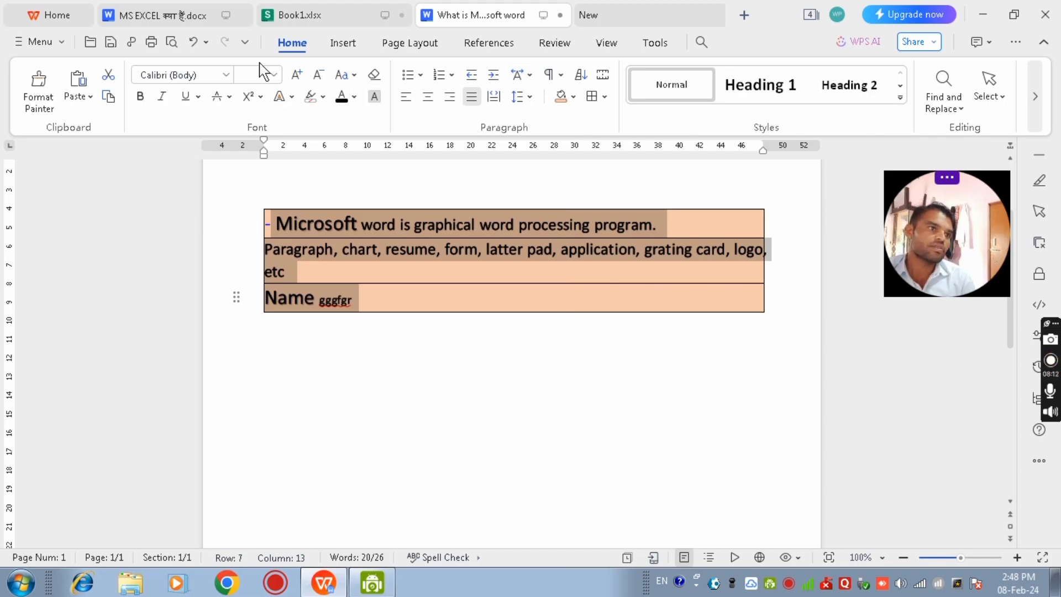
# Toggle off the bottom border of the selected paragraphs, clear their remaining borders with No Border, and deselect the text.
pyautogui.click(344, 44)
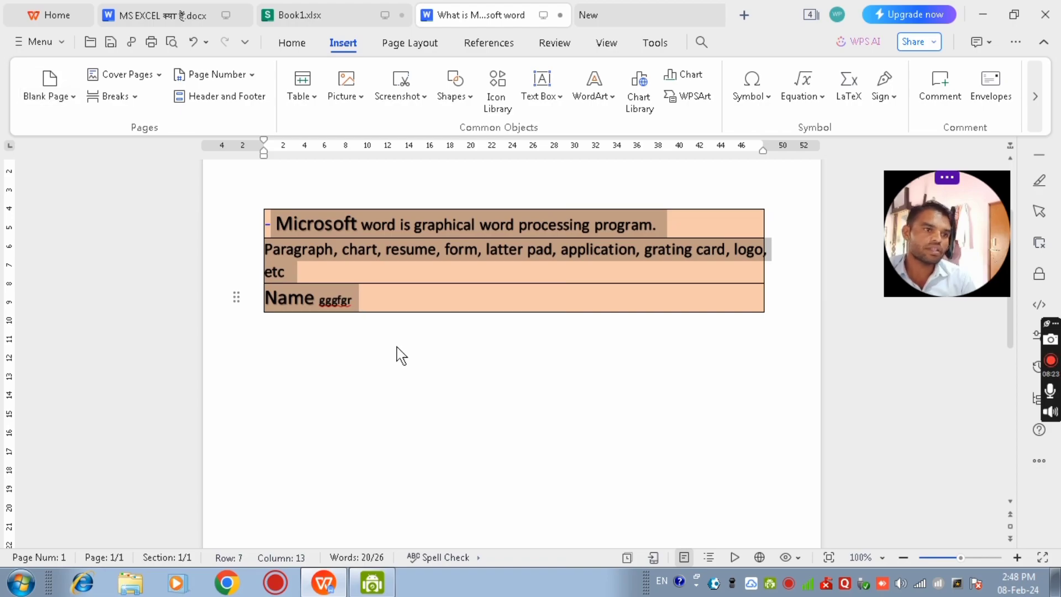
pyautogui.click(291, 44)
pyautogui.click(605, 97)
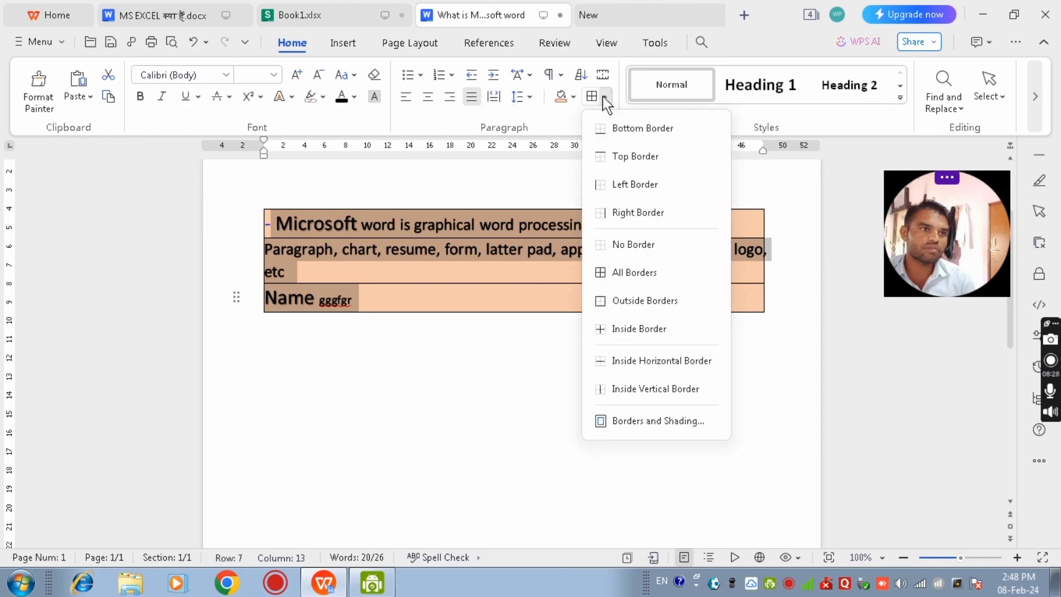
pyautogui.click(611, 128)
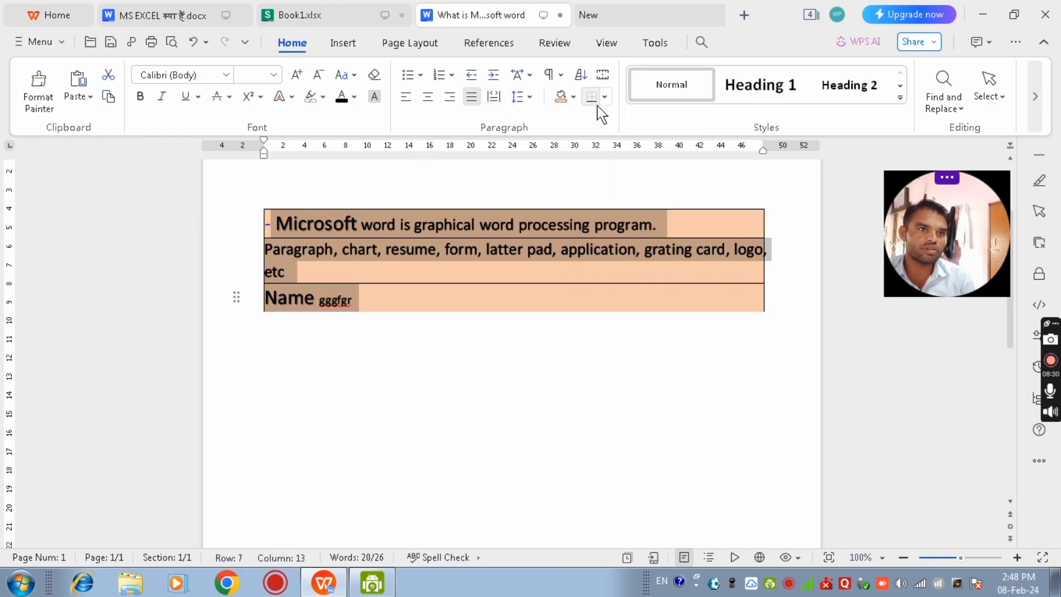
pyautogui.click(606, 98)
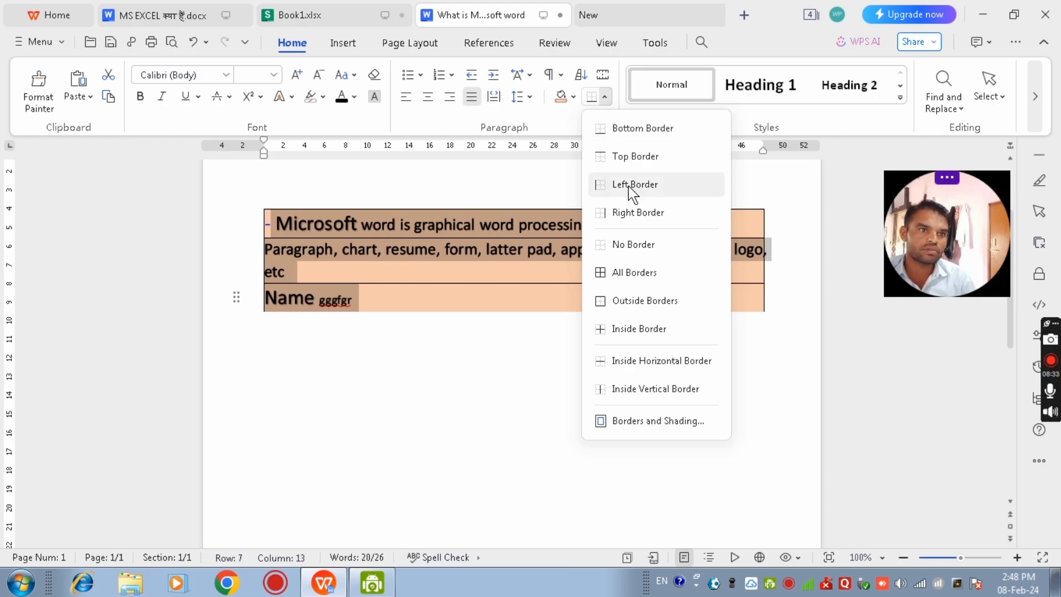
pyautogui.click(632, 244)
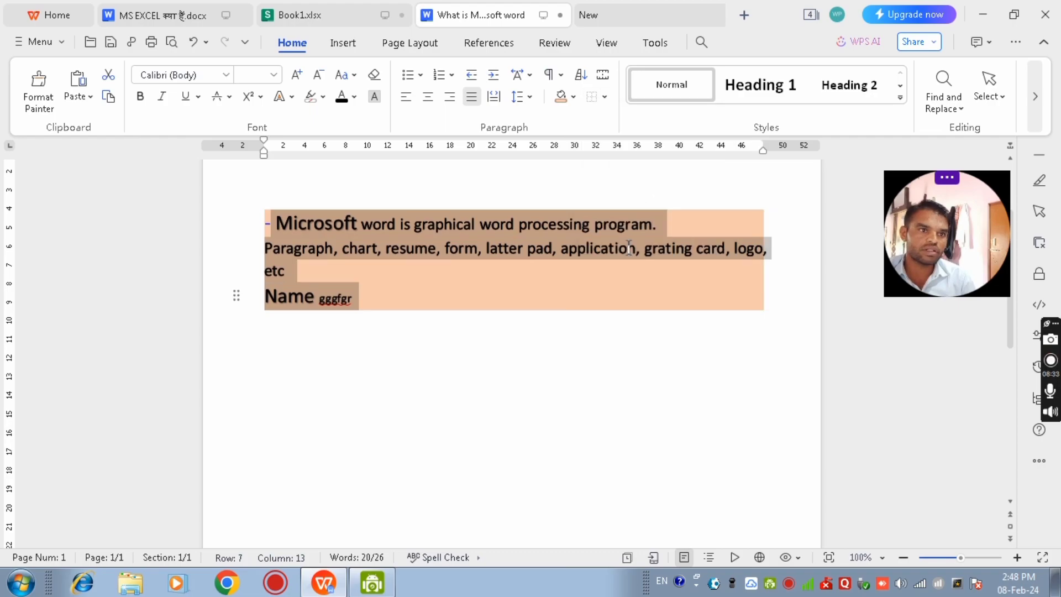
pyautogui.click(538, 315)
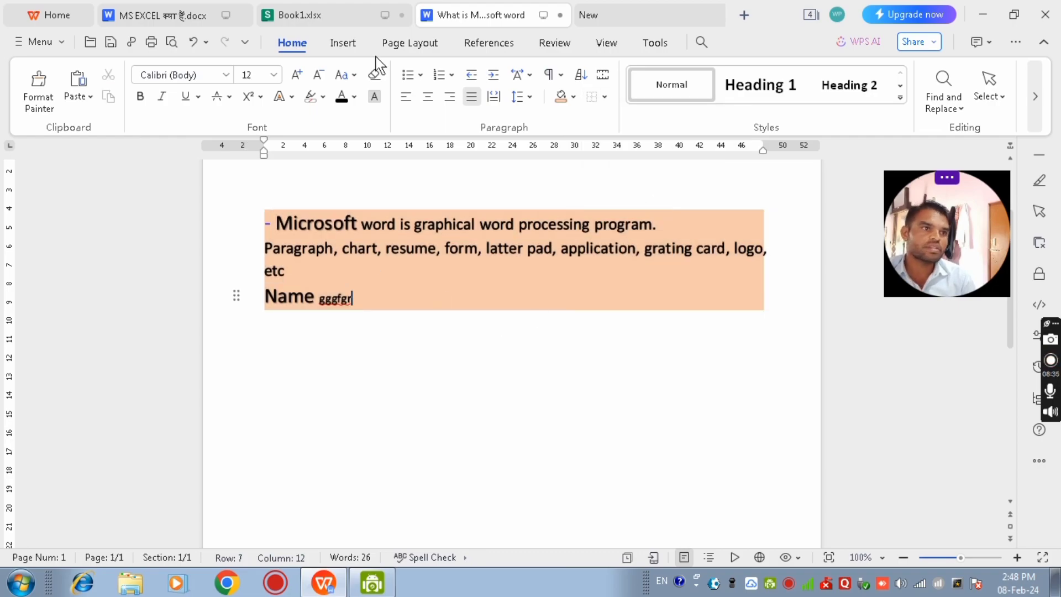
# Insert a vertical blank page after the "Name gggfgr" line and look over both pages.
pyautogui.click(341, 44)
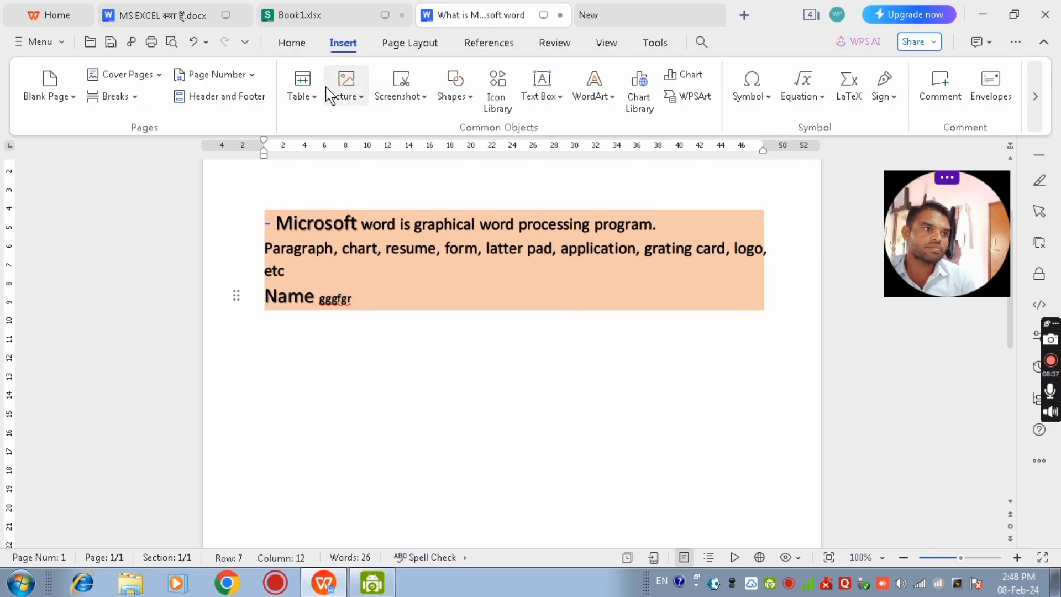
pyautogui.click(73, 97)
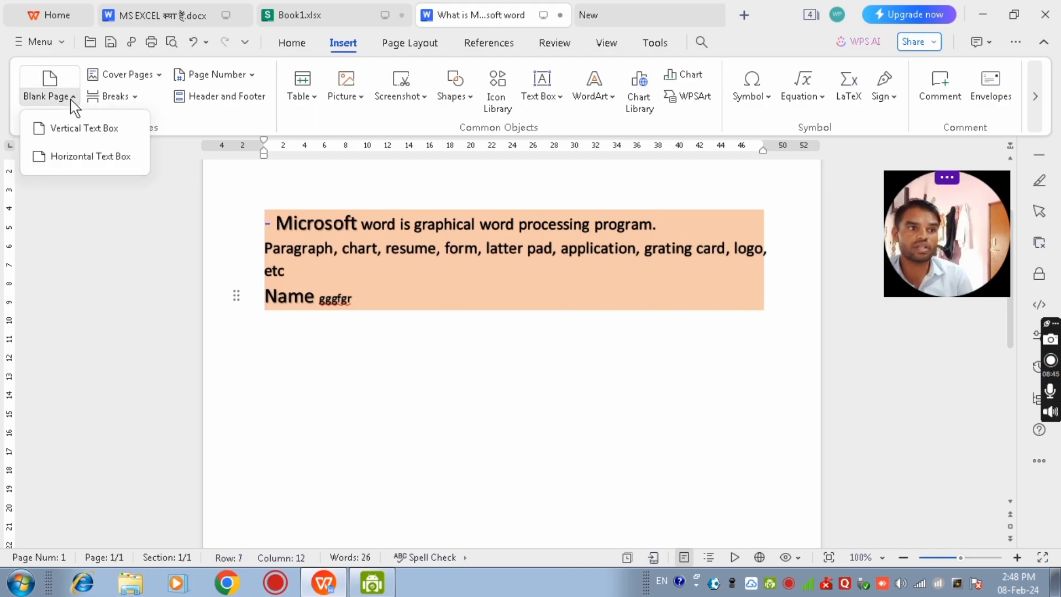
pyautogui.click(77, 128)
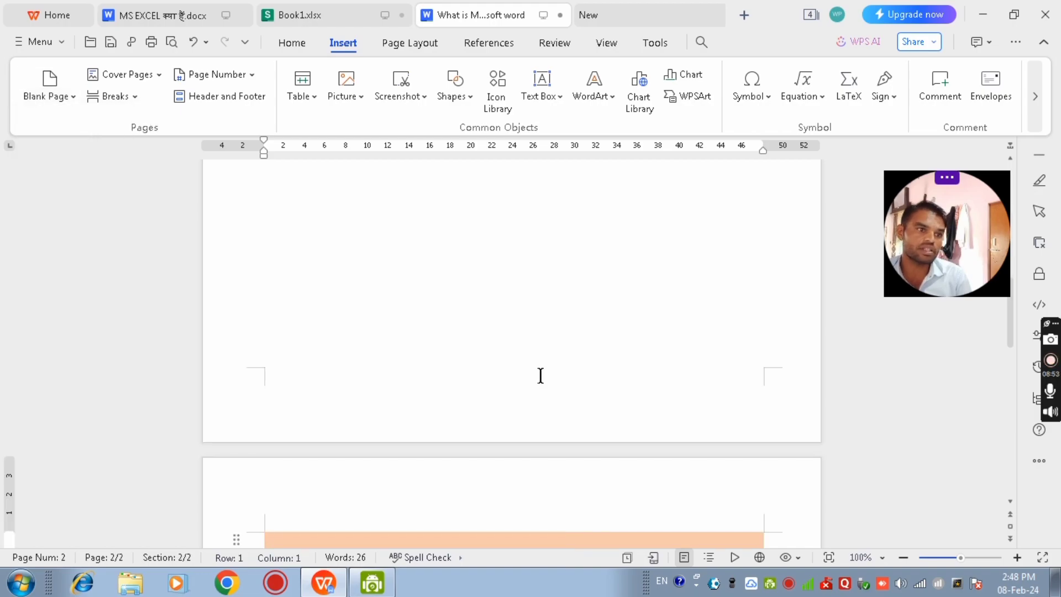
pyautogui.scroll(8, 541, 376)
pyautogui.scroll(3, 540, 376)
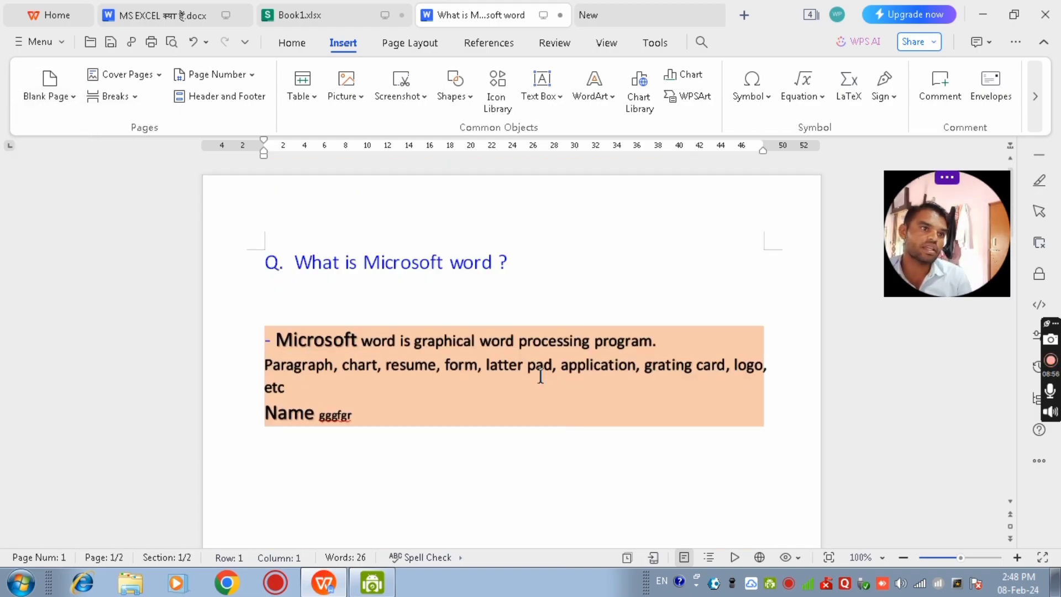
pyautogui.scroll(-10, 540, 375)
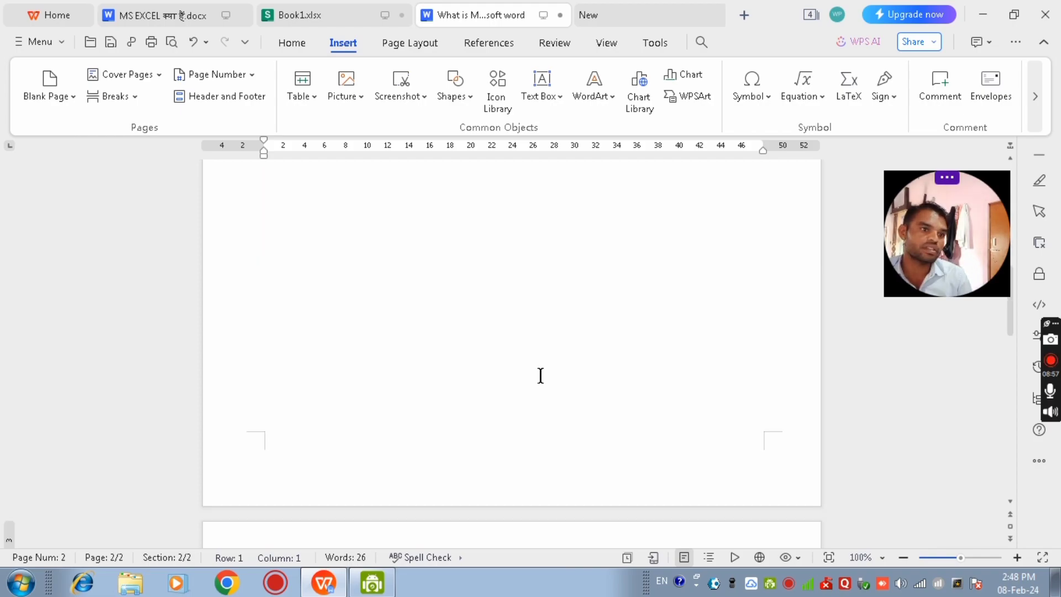
pyautogui.scroll(-5, 540, 376)
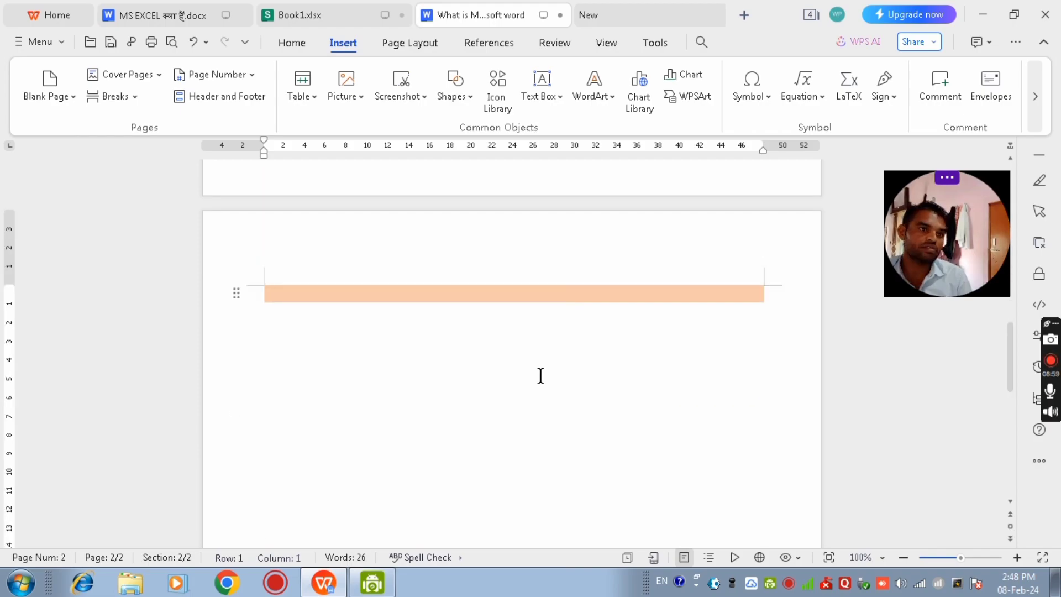
pyautogui.scroll(15, 540, 376)
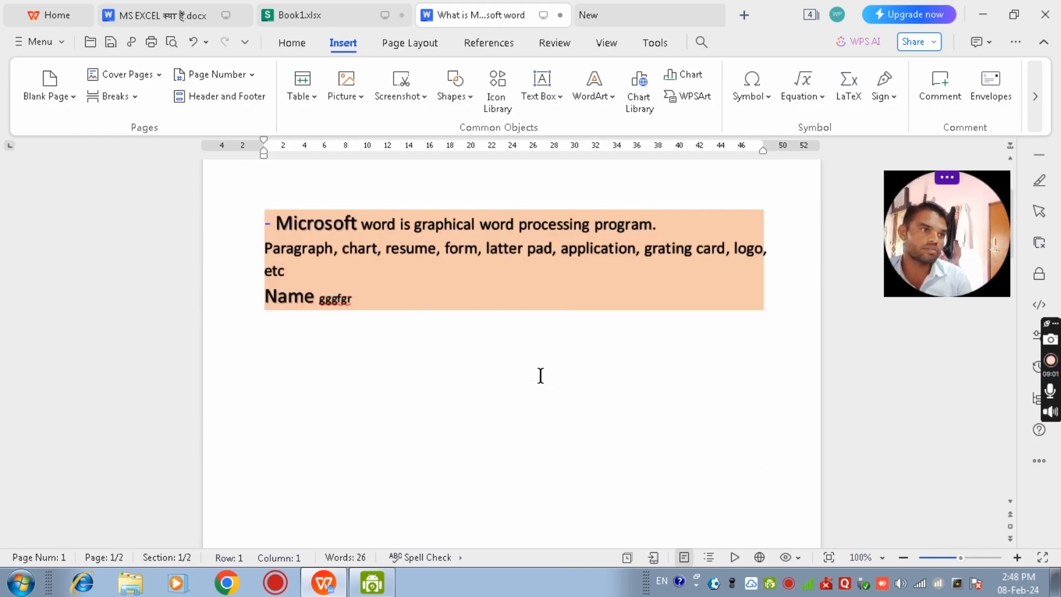
# Examine the available cover page designs, break types and page number presets without inserting any.
pyautogui.click(160, 76)
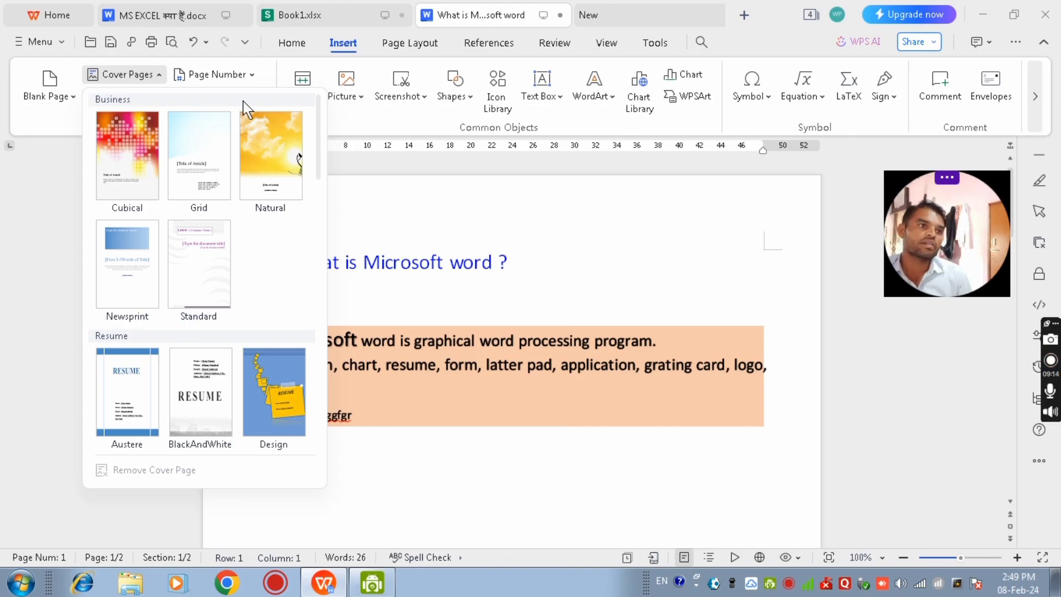
pyautogui.click(156, 76)
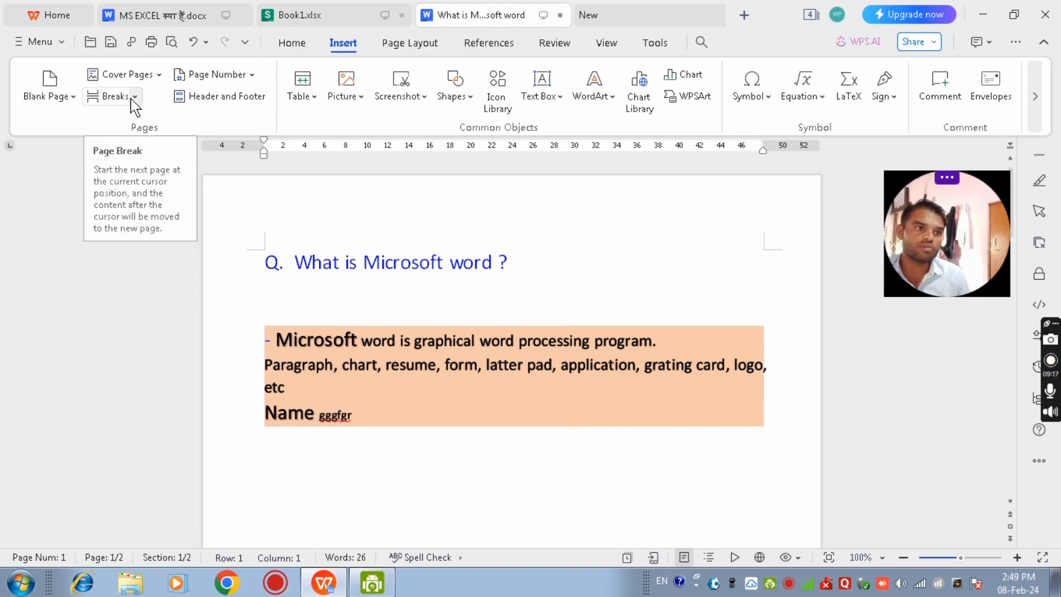
pyautogui.click(134, 97)
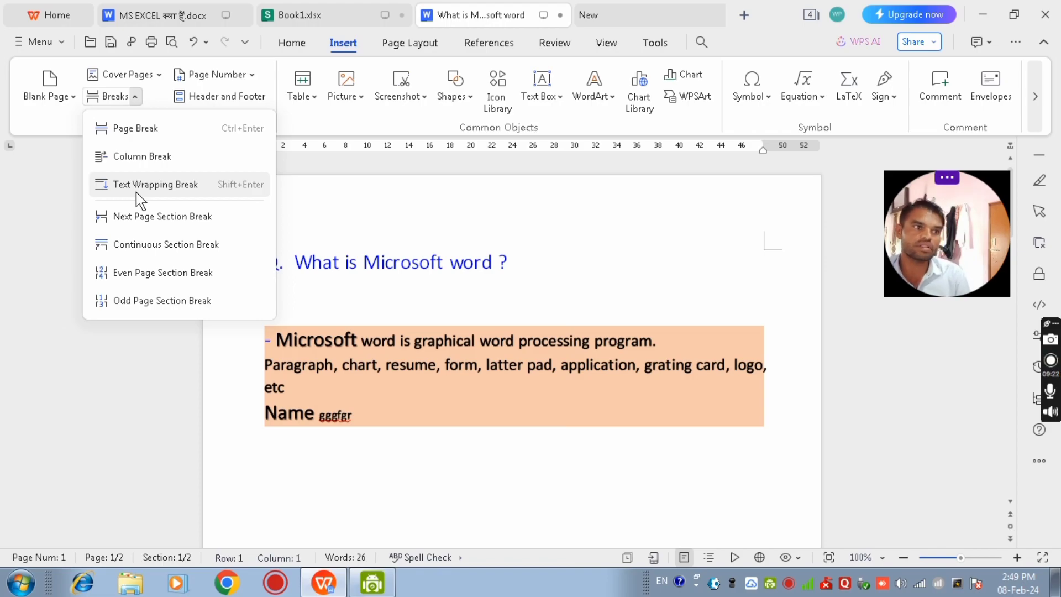
pyautogui.click(135, 97)
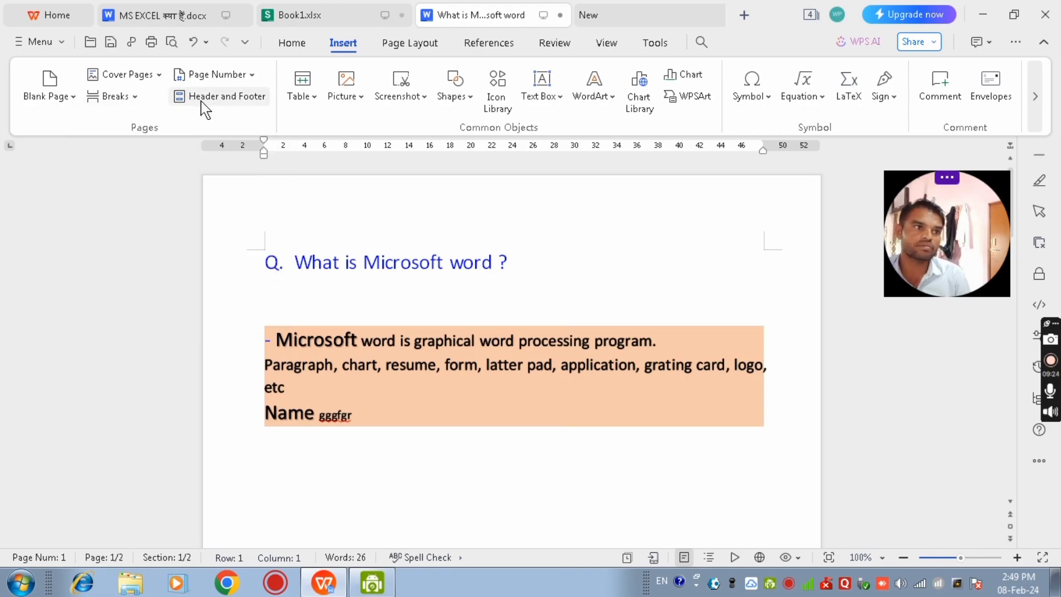
pyautogui.click(255, 78)
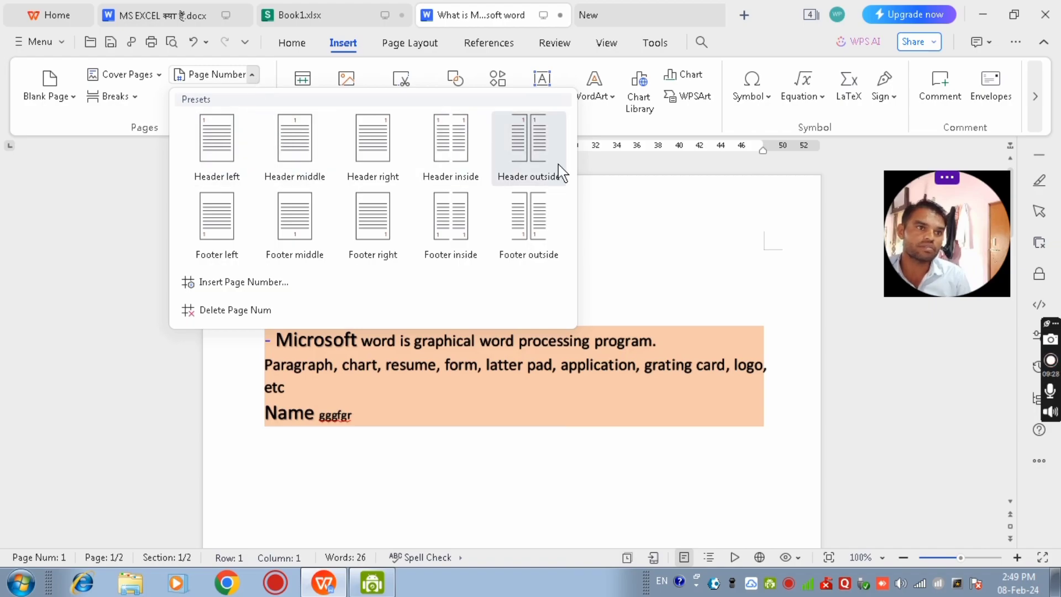
pyautogui.click(255, 76)
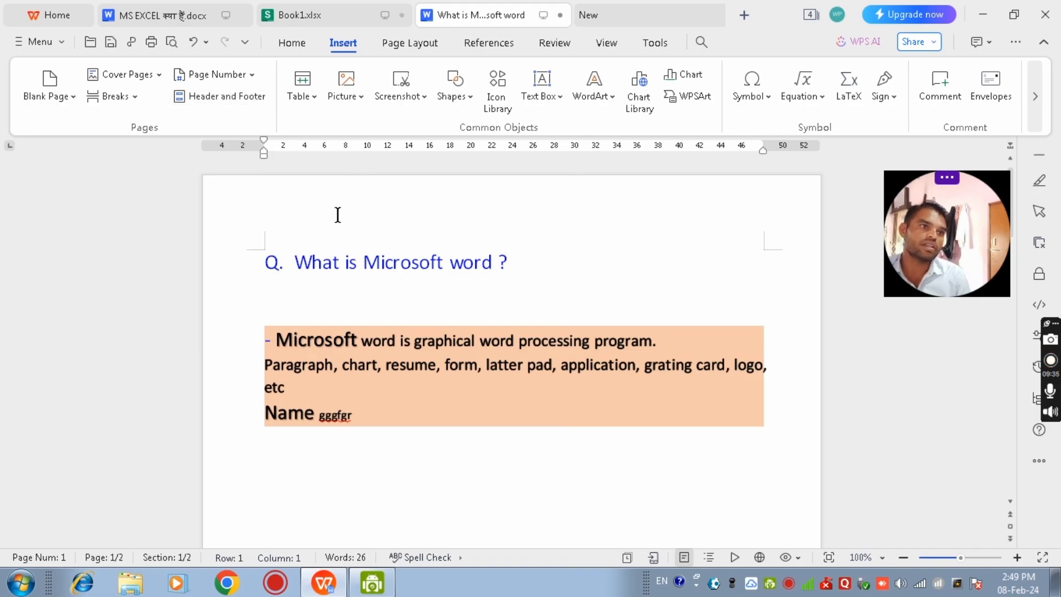
pyautogui.scroll(-3, 448, 455)
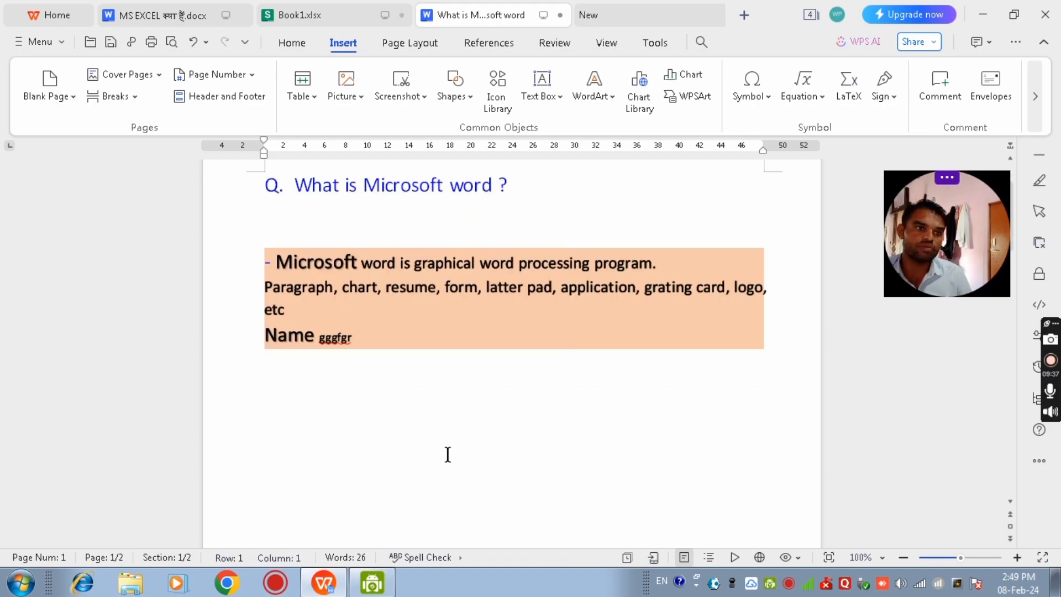
pyautogui.scroll(2, 629, 500)
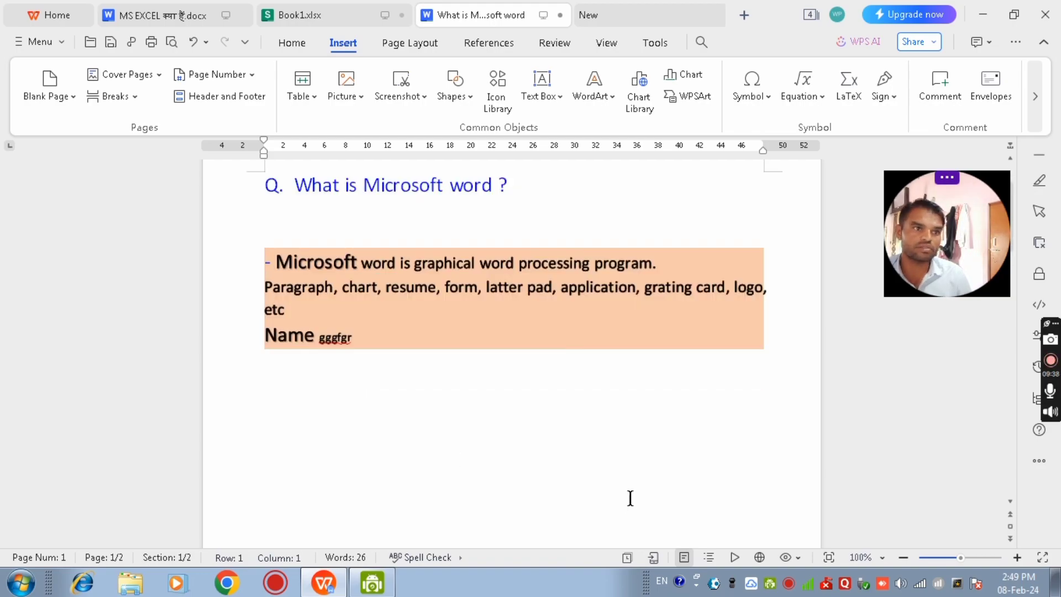
# Insert a table with 4 rows and 9 columns at the cursor.
pyautogui.click(320, 98)
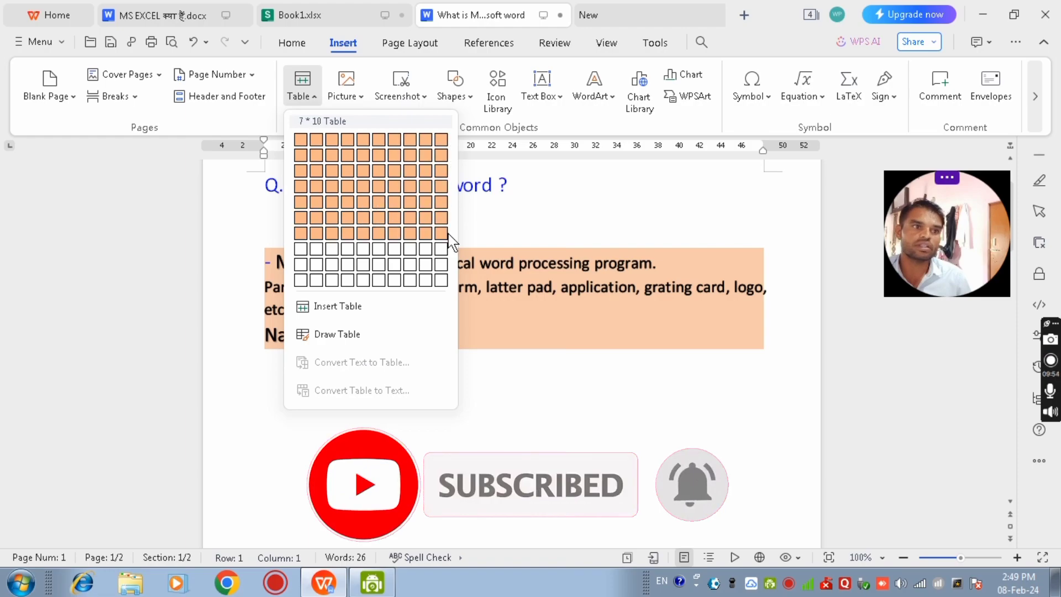
pyautogui.click(424, 188)
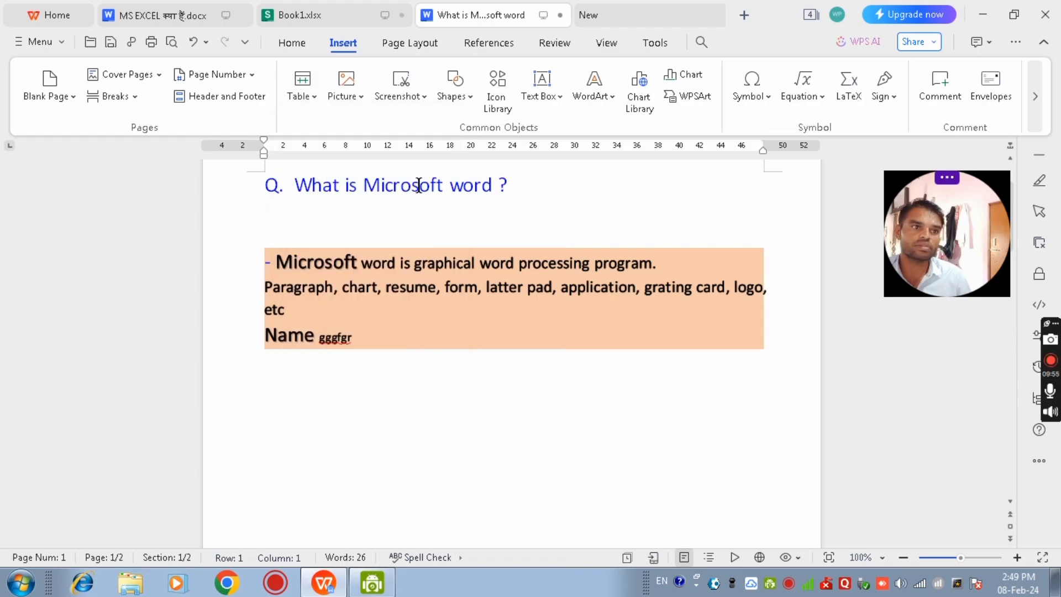